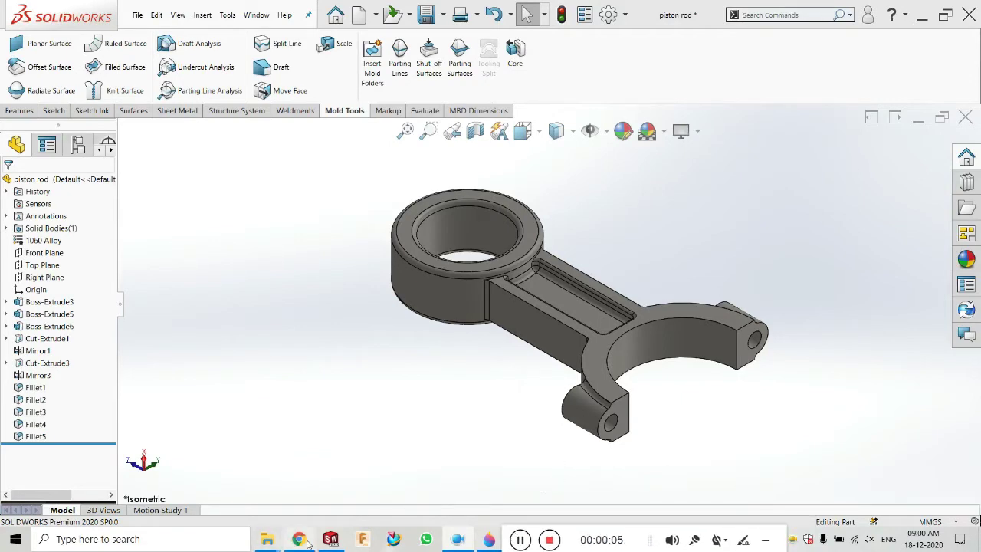
click(299, 540)
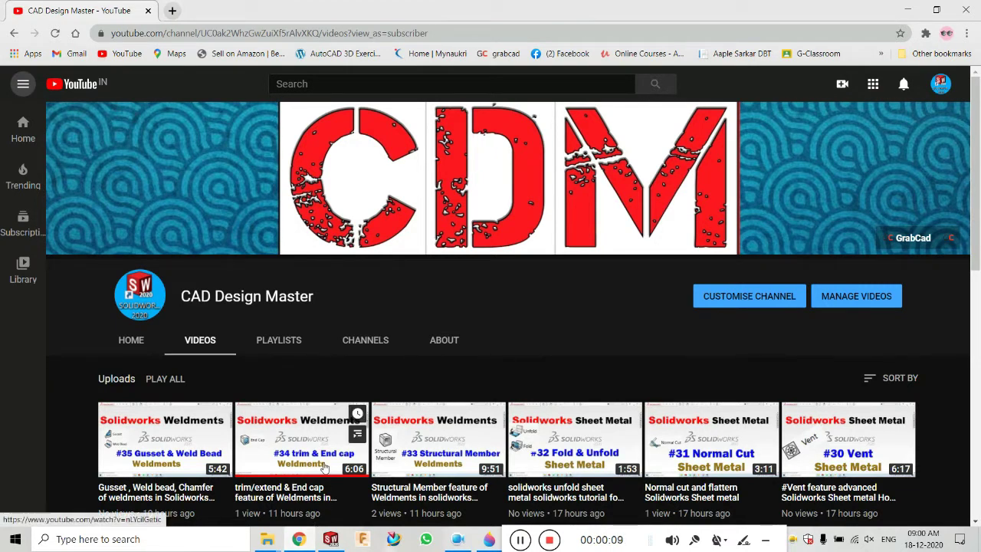
click(331, 539)
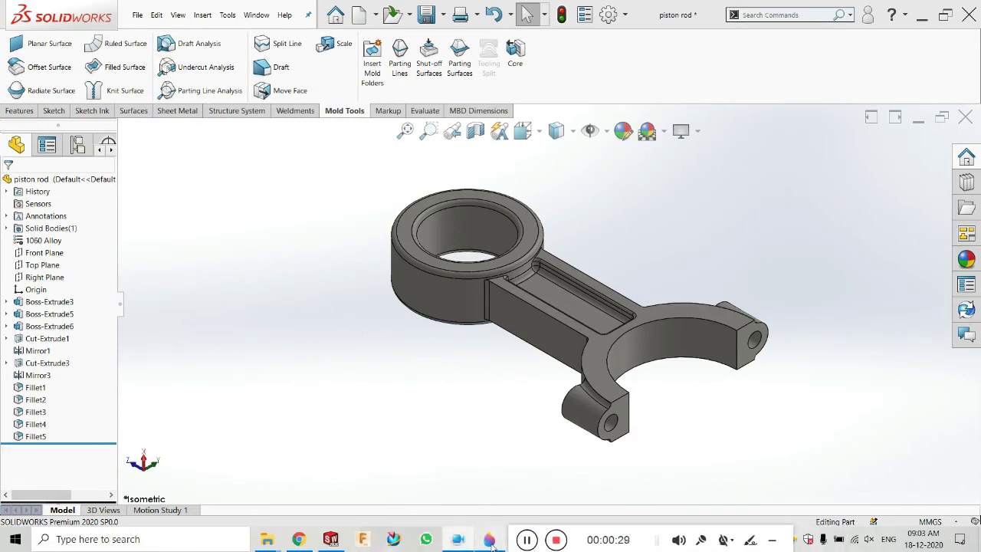
Step: Switch to Paint 3D and draw blue marker marks above the undrafted mold and a tick beside the drafted mold
click(489, 540)
click(339, 291)
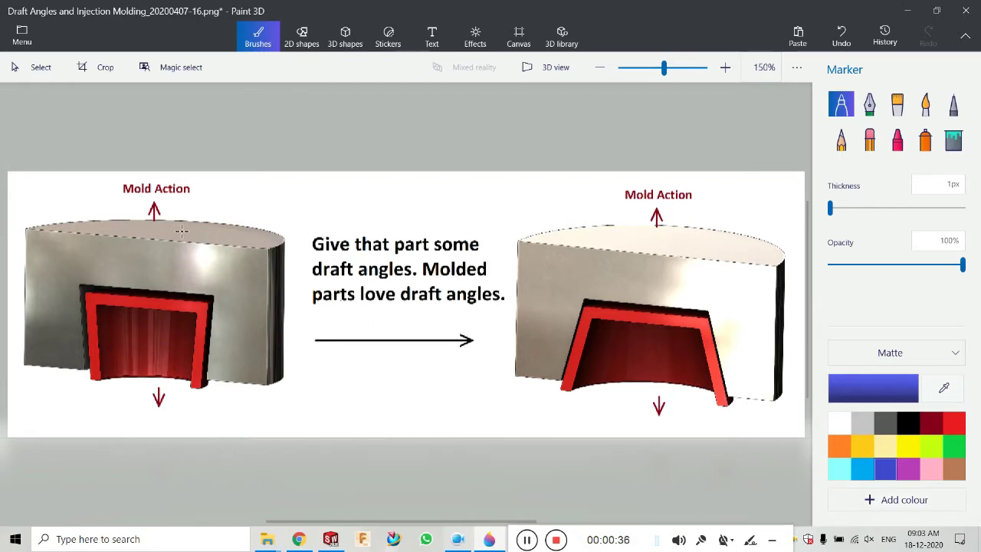
drag(217, 186, 228, 230)
drag(502, 191, 541, 174)
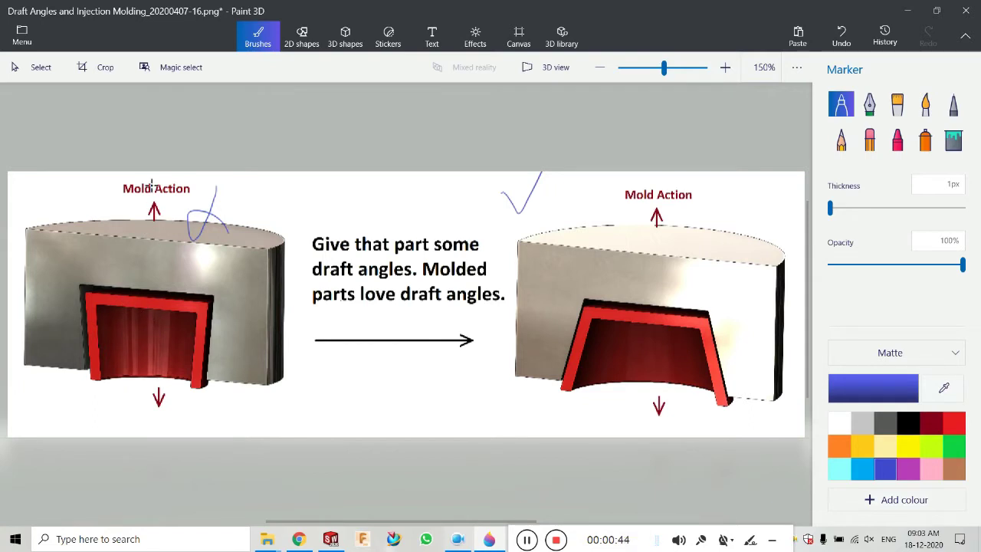
Step: With the Pixel pen, mark the undrafted mold's core and cavity in blue, adding an upward arrow and an outline around the part
click(953, 104)
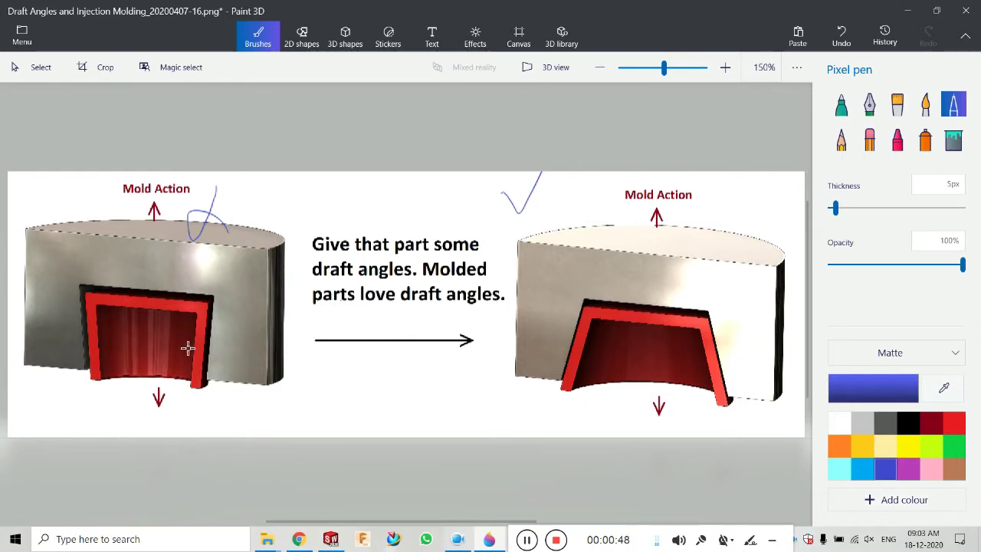
mouse_move(149, 328)
mouse_down()
mouse_move(137, 342)
mouse_move(153, 339)
mouse_move(156, 325)
mouse_up()
mouse_move(127, 259)
mouse_down()
mouse_move(157, 253)
mouse_move(143, 258)
mouse_up()
mouse_move(154, 224)
mouse_down()
mouse_move(135, 187)
mouse_move(168, 198)
mouse_up()
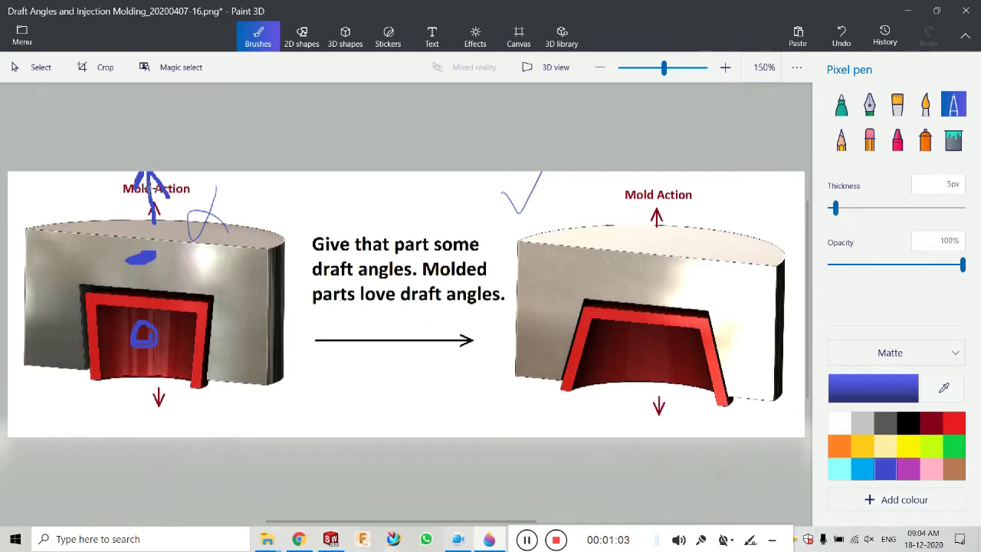
mouse_move(236, 345)
mouse_down()
mouse_move(241, 295)
mouse_move(230, 275)
mouse_move(61, 295)
mouse_move(61, 309)
mouse_up()
mouse_move(67, 255)
mouse_down()
mouse_move(39, 280)
mouse_move(57, 299)
mouse_up()
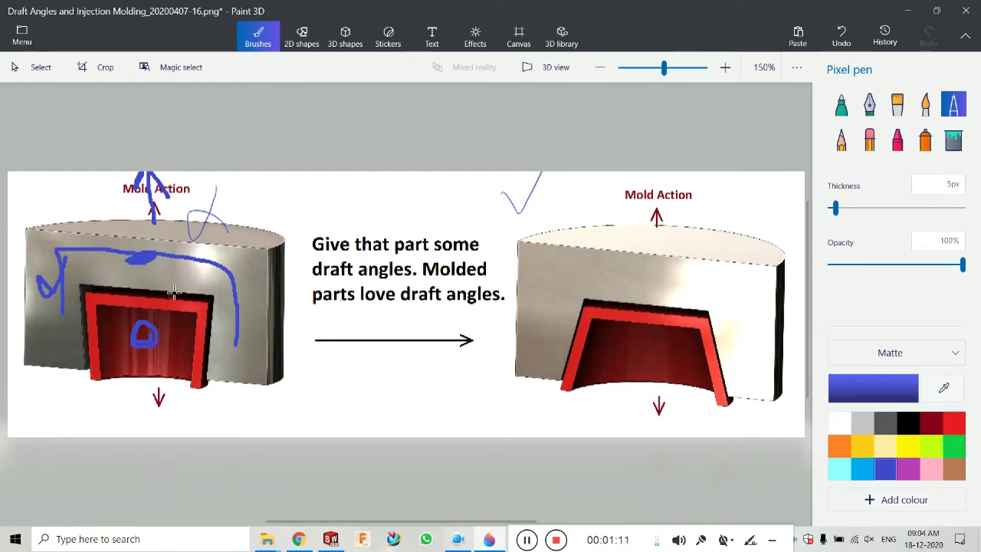
Step: Cross out the undrafted mold with two red diagonal strokes
click(955, 422)
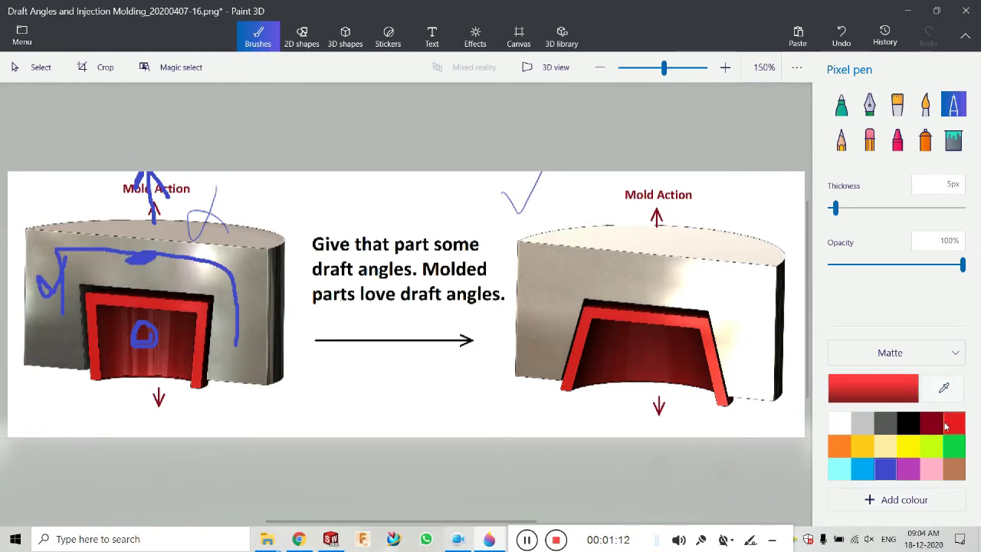
drag(253, 222, 105, 396)
mouse_move(98, 236)
mouse_down()
mouse_move(198, 301)
mouse_move(314, 405)
mouse_up()
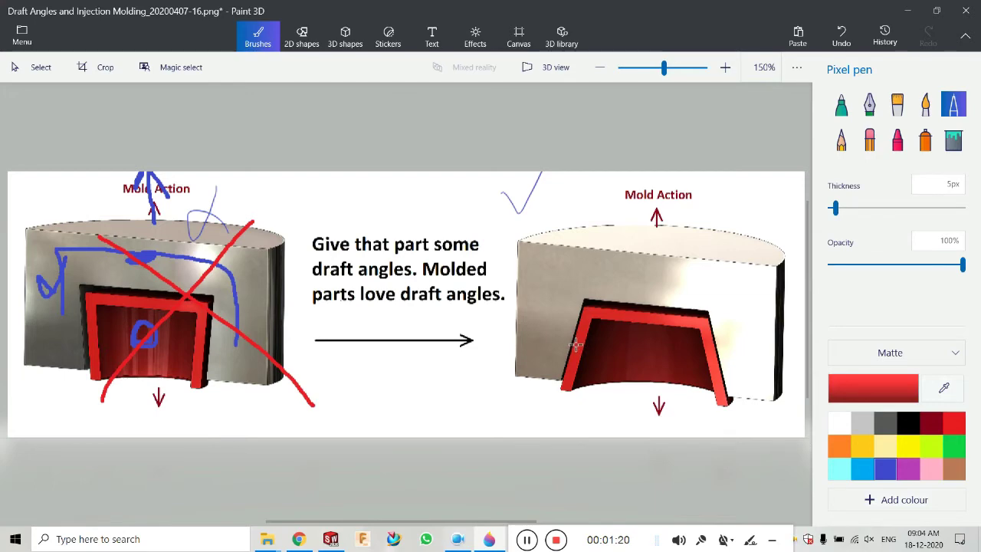
Step: Sketch the draft angle in red on the drafted mold's sloped wall, using a vertical reference line, an arc and a theta symbol
scroll(576, 345, up, 5)
scroll(580, 331, down, 2)
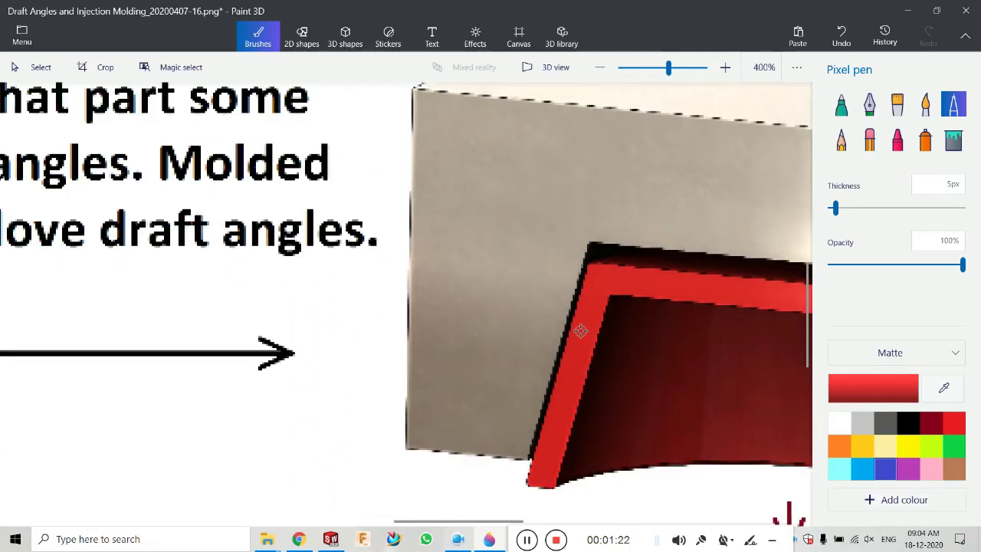
drag(525, 135, 525, 466)
mouse_move(590, 276)
mouse_down()
mouse_move(529, 460)
mouse_move(571, 292)
mouse_move(531, 252)
mouse_move(528, 277)
mouse_up()
mouse_move(565, 170)
mouse_down()
mouse_move(571, 161)
mouse_move(584, 181)
mouse_up()
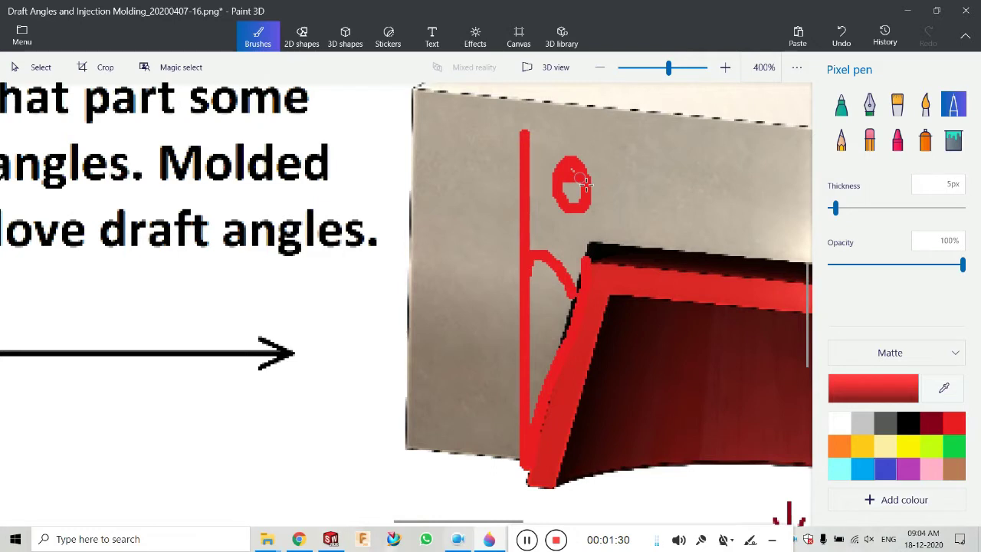
Step: Circle and tick the words "draft angles" in red, and handwrite "clearance" across the lower part of the drafted mold
mouse_move(219, 201)
mouse_down()
mouse_move(90, 194)
mouse_move(97, 258)
mouse_move(338, 267)
mouse_move(364, 240)
mouse_move(155, 205)
mouse_up()
drag(185, 295, 253, 268)
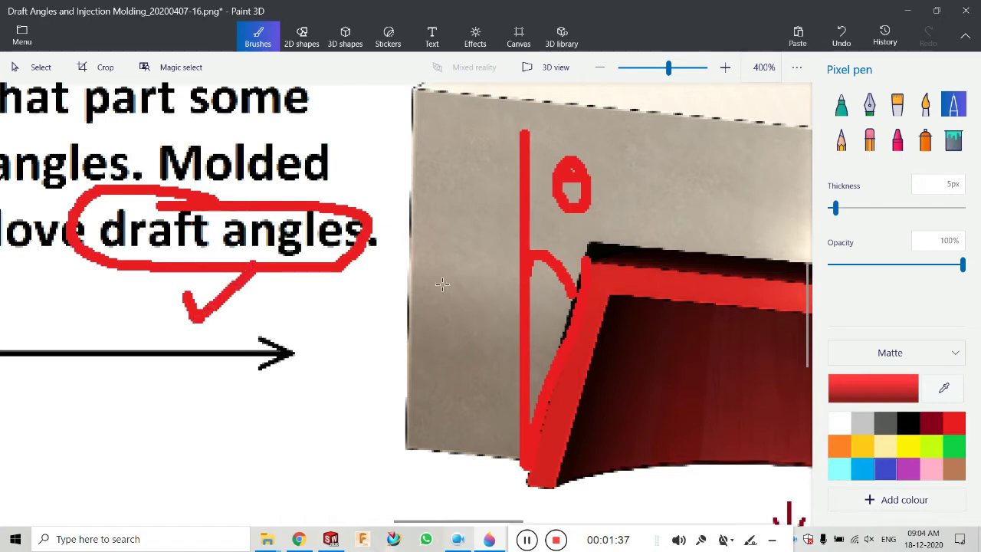
scroll(499, 245, down, 4)
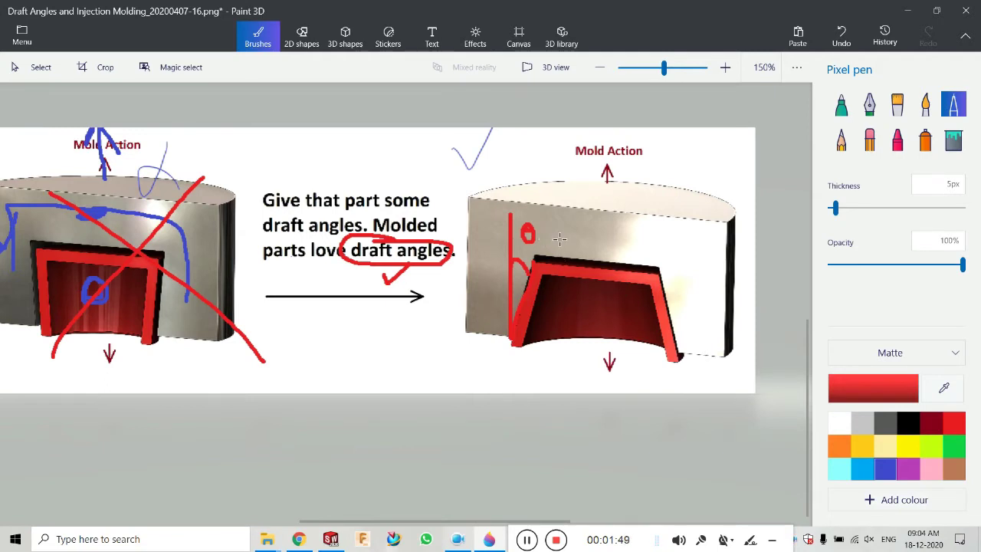
mouse_move(372, 337)
mouse_down()
mouse_move(356, 368)
mouse_move(428, 338)
mouse_move(459, 355)
mouse_move(482, 328)
mouse_move(484, 340)
mouse_move(523, 344)
mouse_up()
mouse_move(577, 325)
mouse_down()
mouse_move(573, 354)
mouse_move(605, 331)
mouse_move(627, 342)
mouse_up()
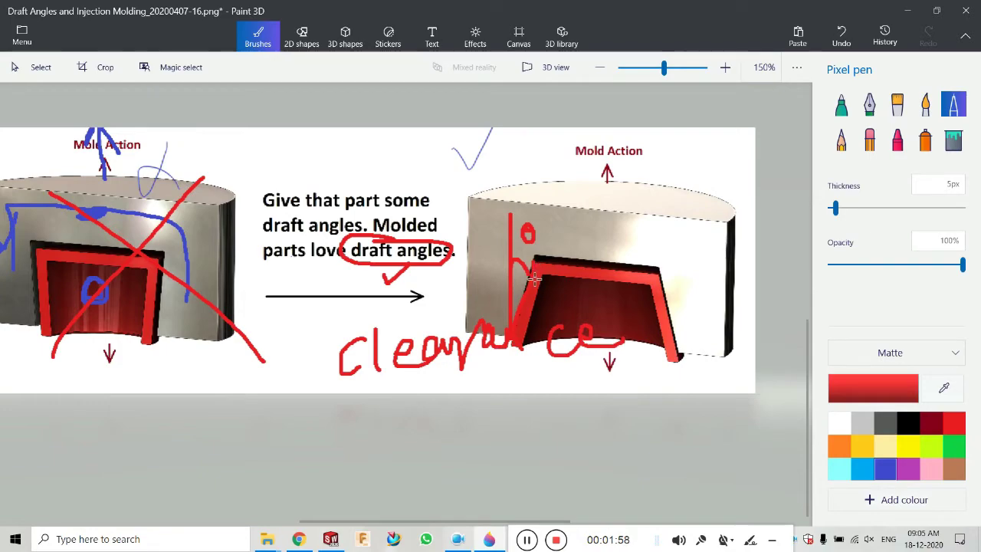
scroll(534, 281, up, 5)
scroll(536, 282, down, 3)
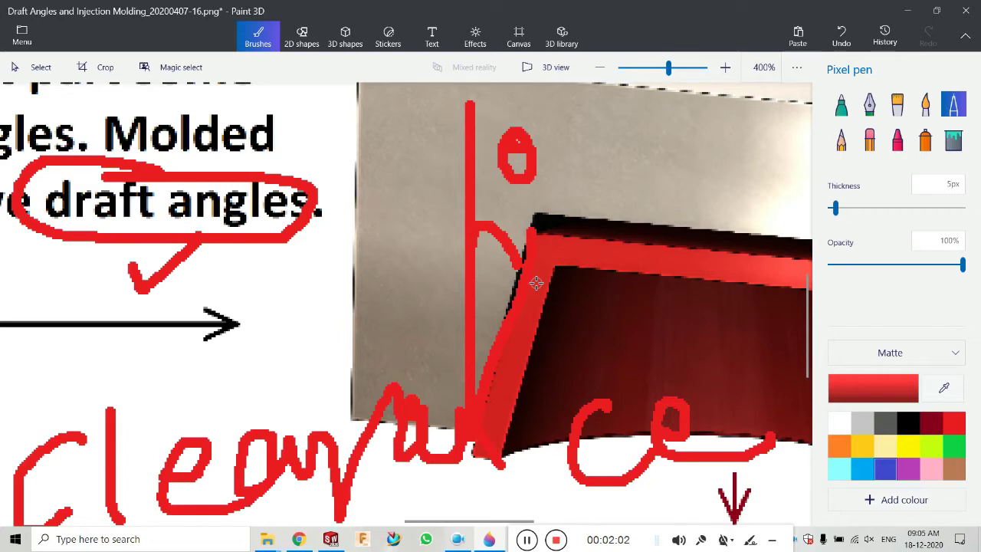
Step: Switch to SOLIDWORKS and start a Draft Analysis on the piston rod
click(330, 539)
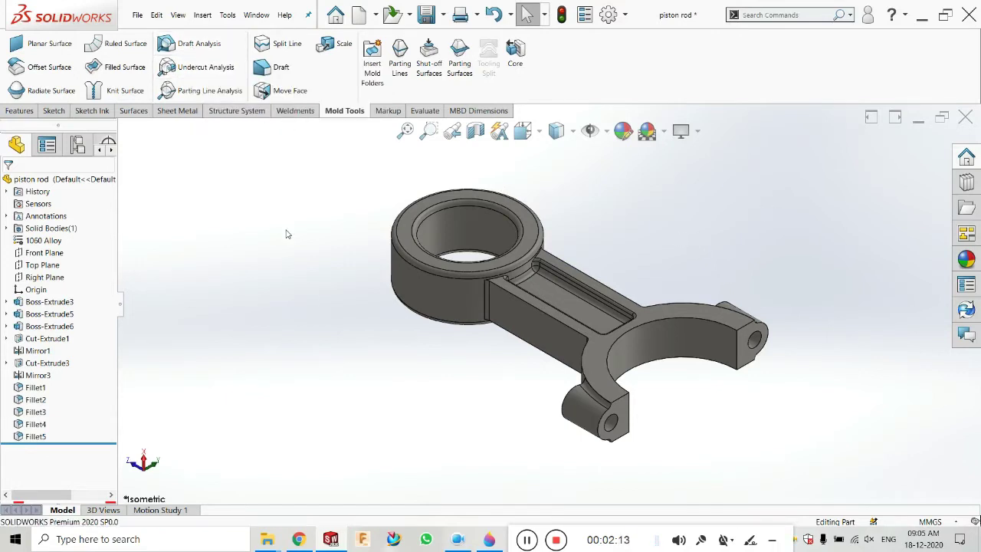
click(195, 43)
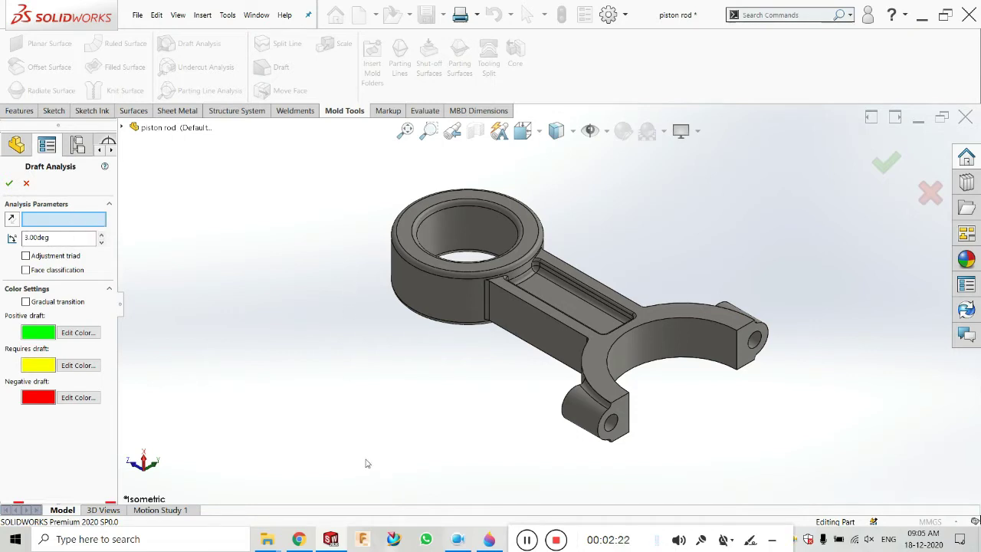
Step: Switch to Paint 3D and draw a red upward arrow showing the drafted mold's pull direction
click(489, 539)
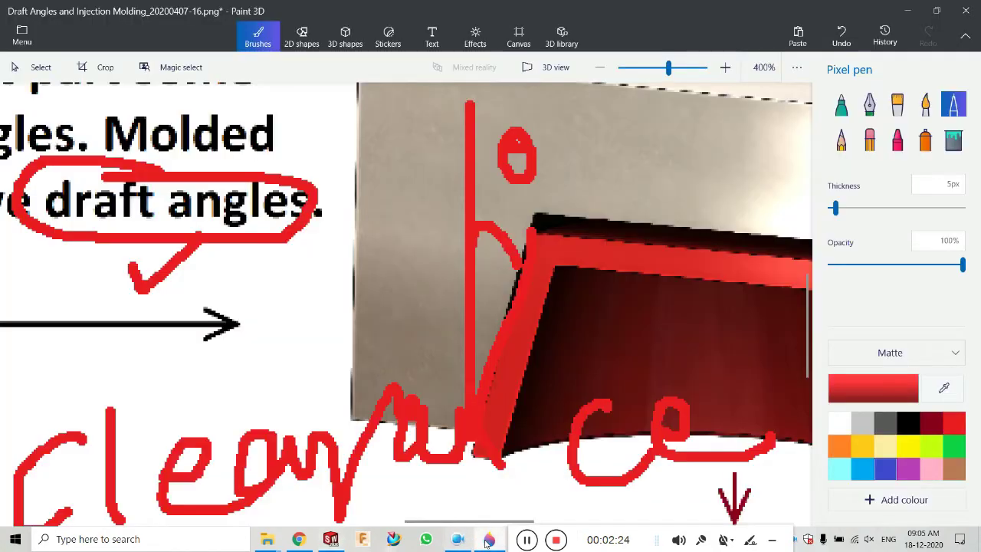
scroll(488, 290, up, 2)
scroll(488, 291, down, 6)
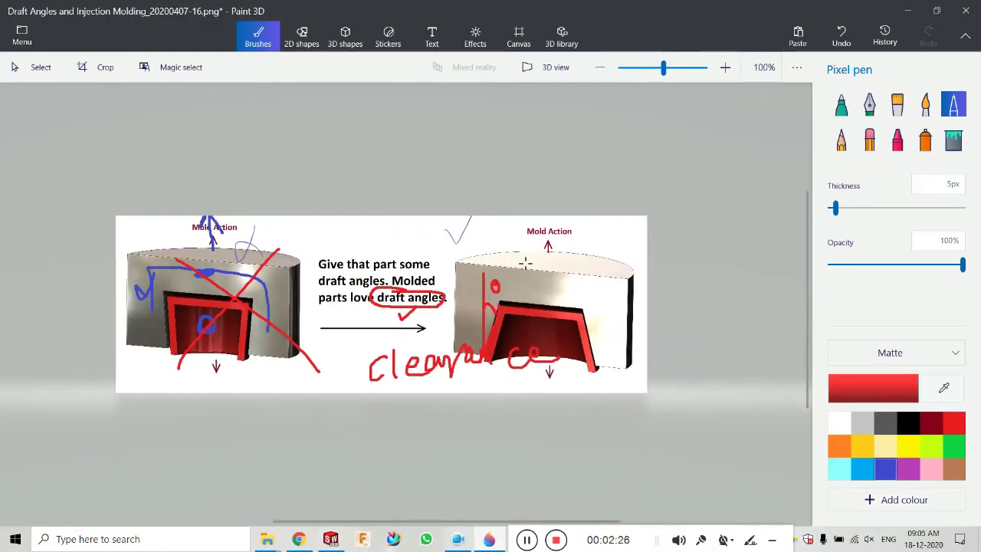
mouse_move(581, 297)
mouse_down()
mouse_move(582, 216)
mouse_move(574, 238)
mouse_move(594, 233)
mouse_up()
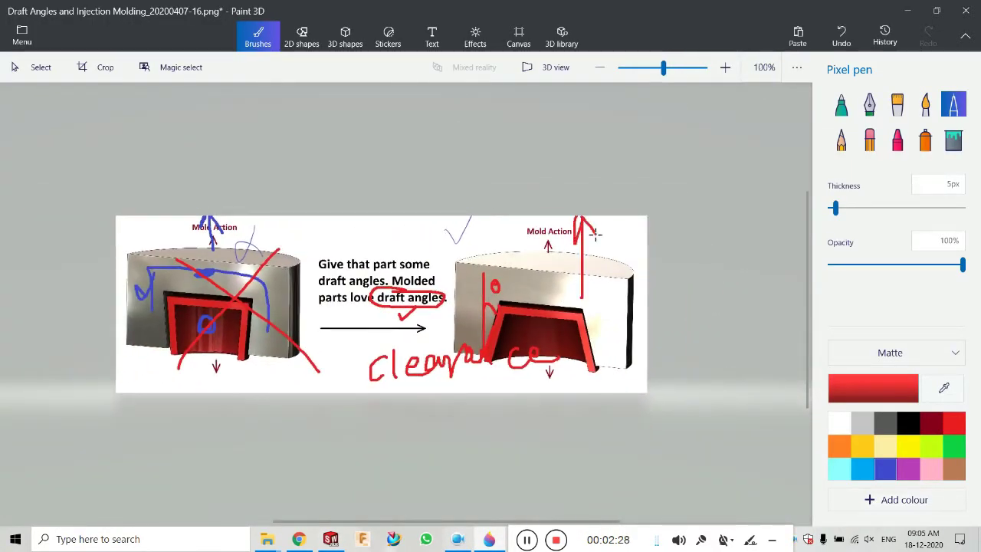
Step: Return to SOLIDWORKS and set the Right Plane as the direction of pull for the draft analysis
click(330, 539)
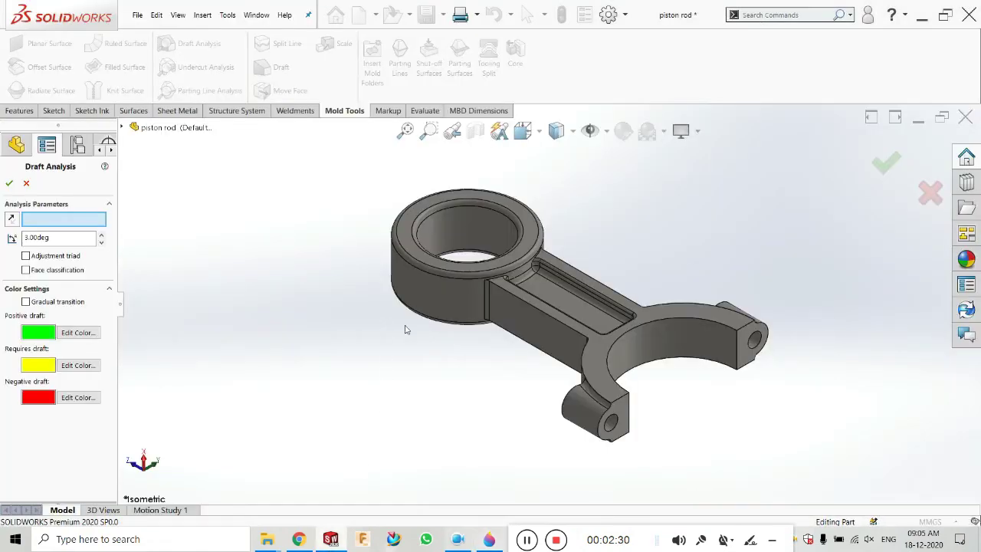
scroll(506, 236, down, 3)
scroll(547, 252, up, 4)
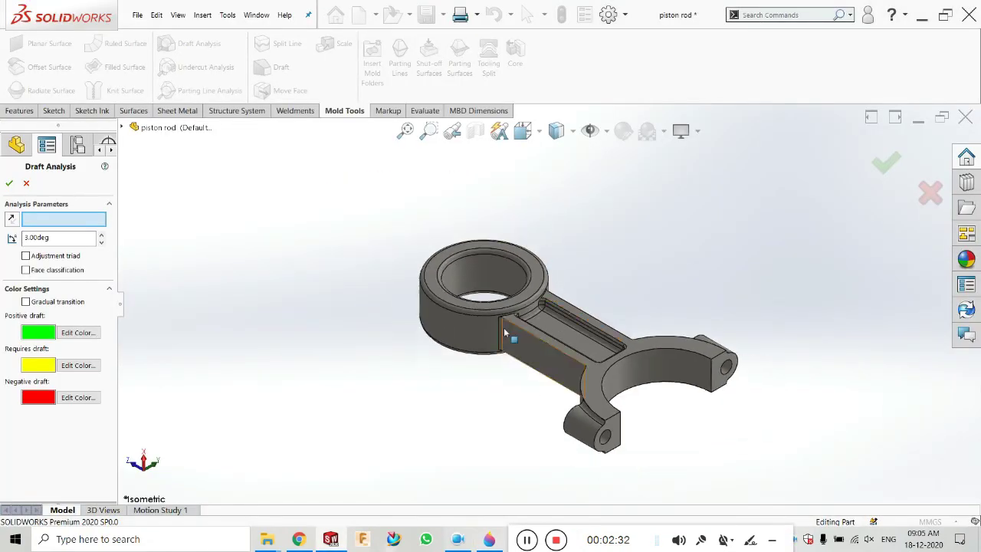
click(122, 127)
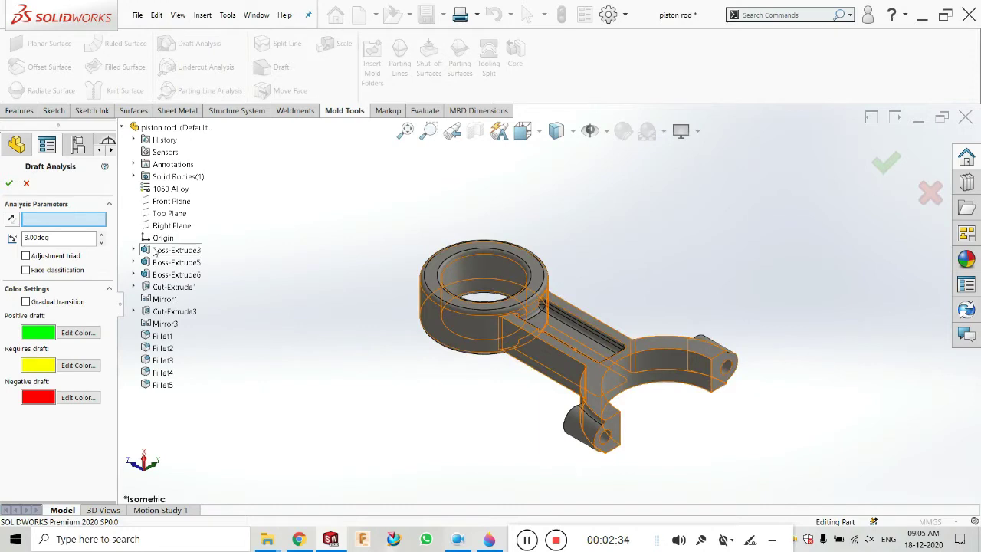
click(169, 226)
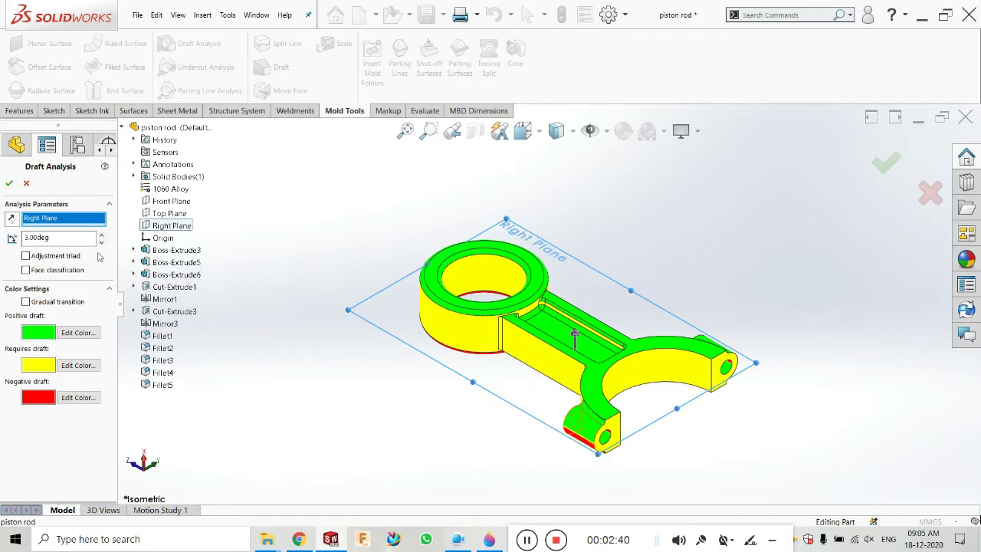
Step: Examine the draft colours on the underside and upper faces of the piston rod
key(Up)
key(Up)
key(Up)
key(Up)
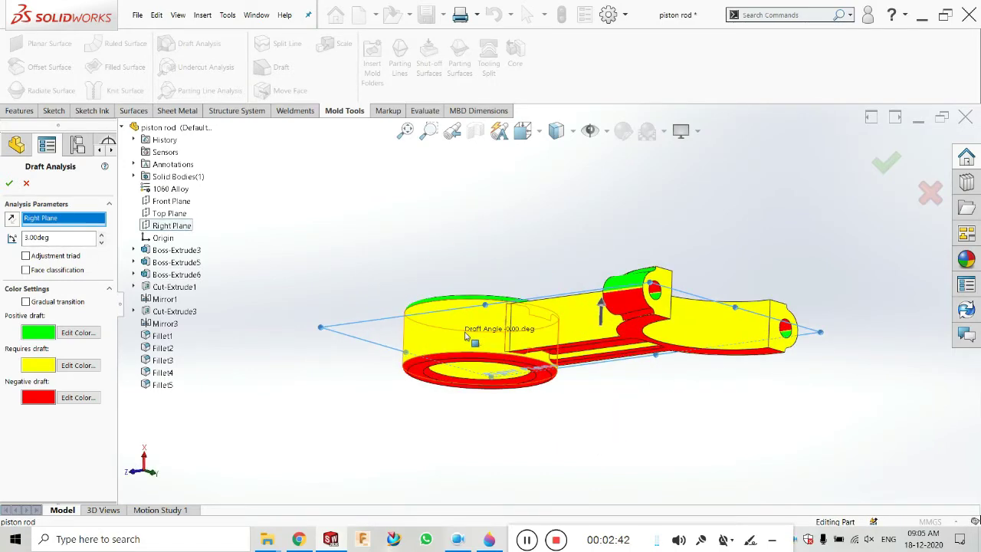
key(Down)
key(Down)
key(Down)
key(Down)
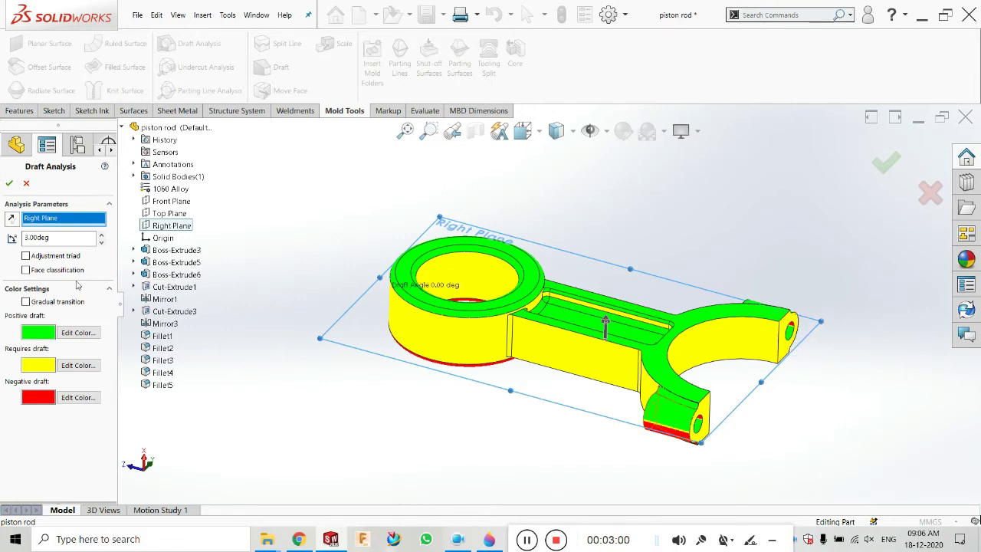
Step: Check the angle sketch in Paint 3D, and try a draft angle of 4.00 deg for the analysis in SOLIDWORKS
drag(84, 238, 26, 238)
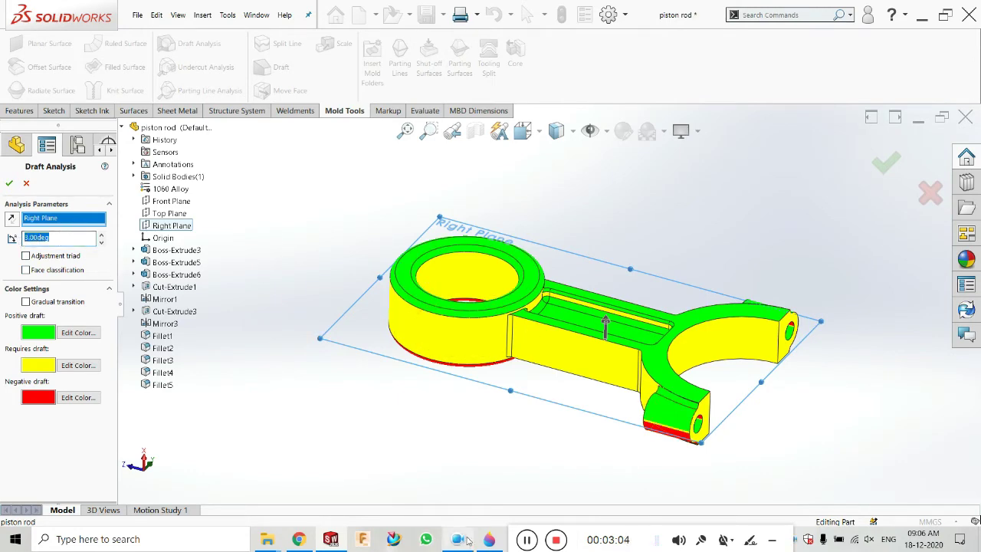
click(489, 540)
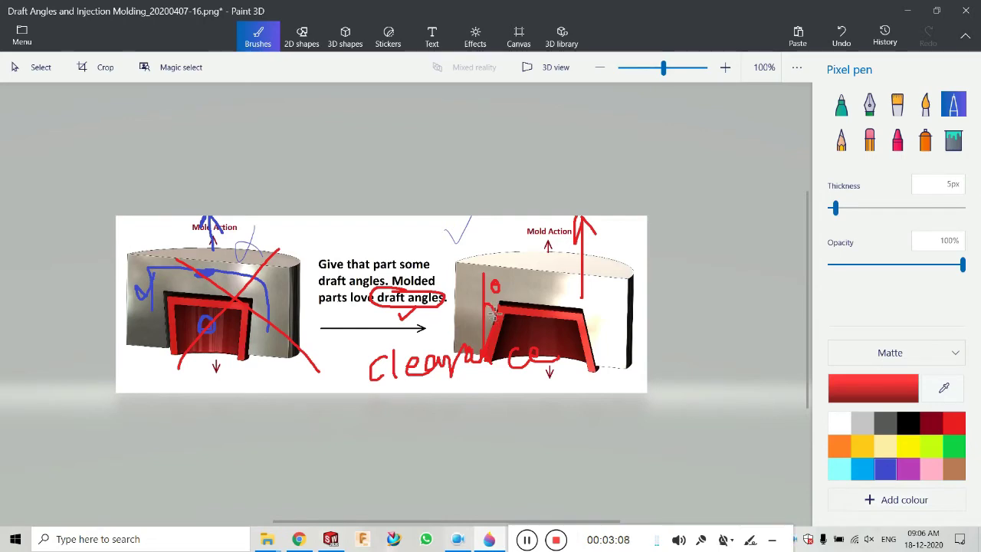
click(488, 539)
double_click(57, 240)
text(1.00deg)
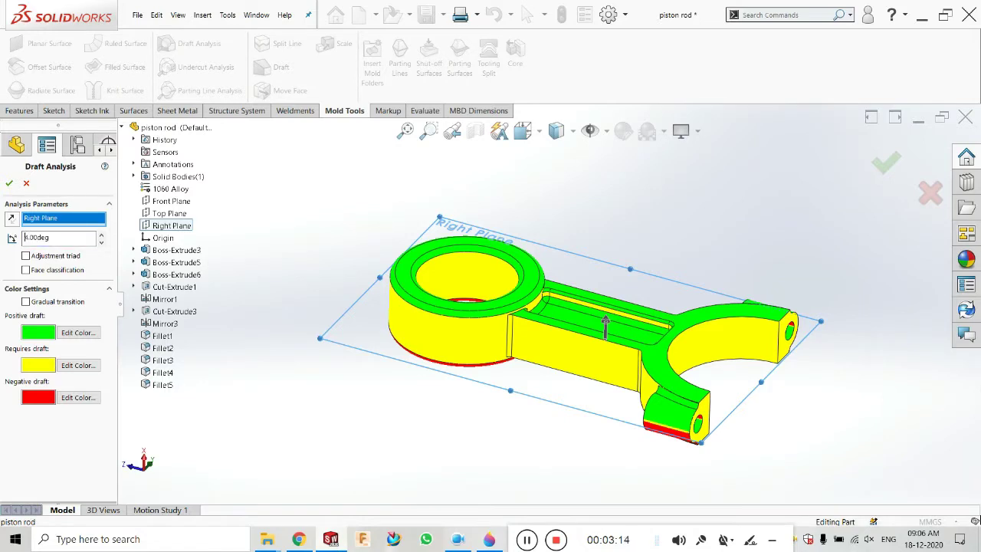
key(Return)
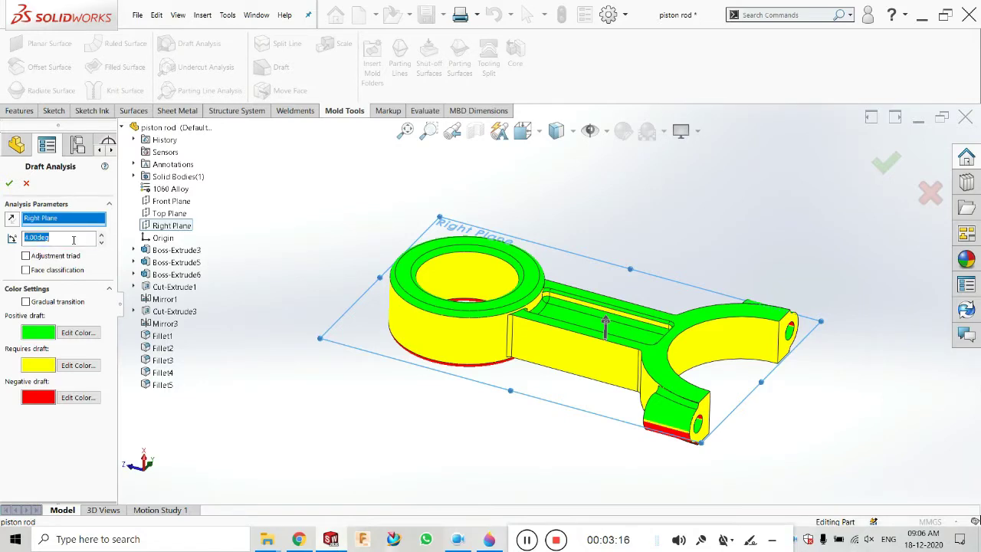
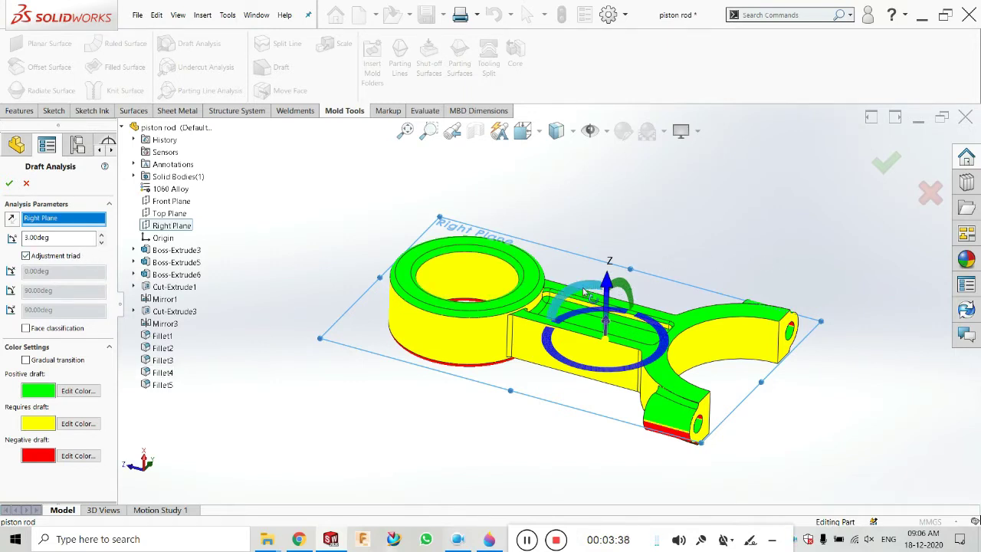
Step: Tilt the pull direction with the adjustment triad to 37°, 90° and 127°, and inspect the recoloured faces
drag(584, 292, 631, 304)
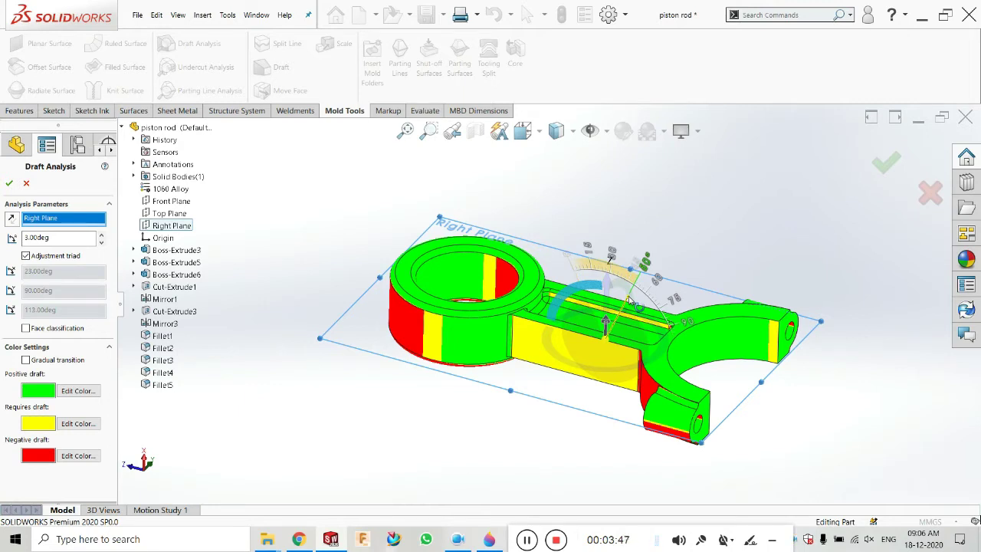
drag(629, 300, 652, 298)
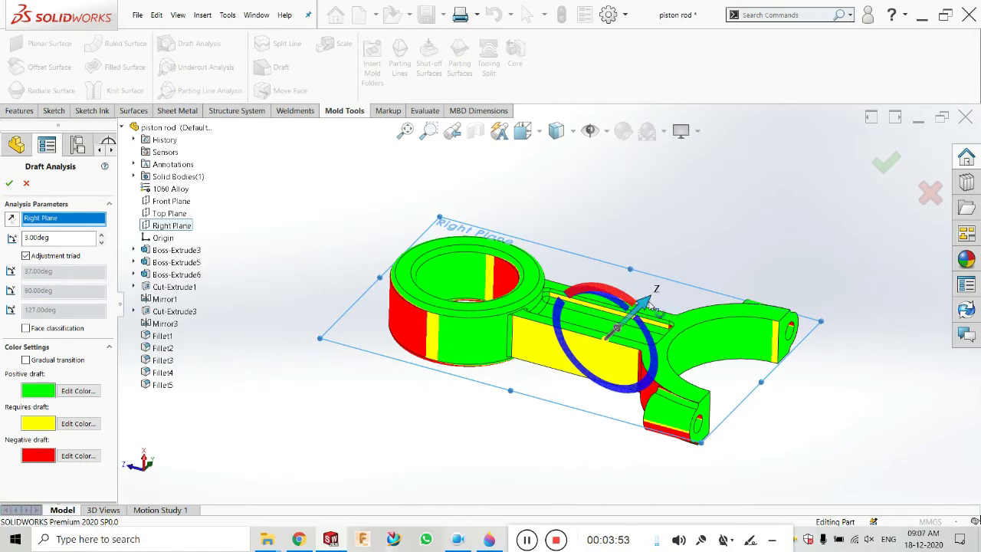
middle_drag(654, 286, 642, 249)
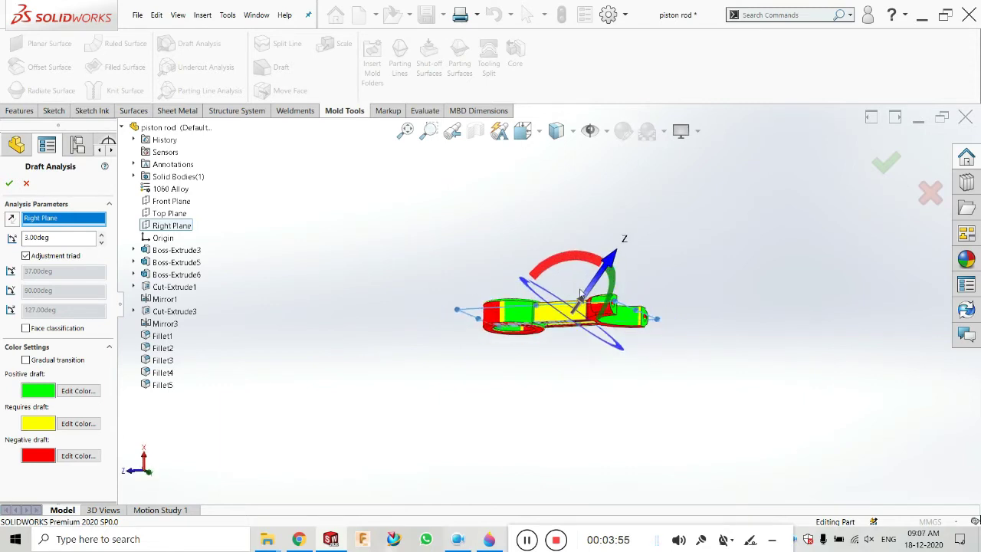
middle_drag(580, 294, 625, 374)
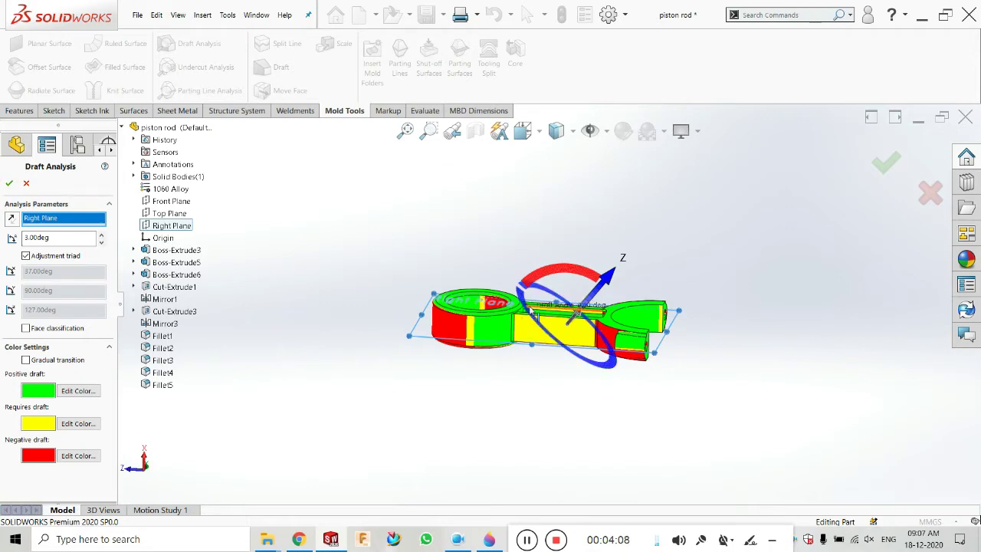
Step: Turn off the adjustment triad, clear the pull direction and set the Right Plane as the direction of pull again
middle_drag(528, 310, 535, 287)
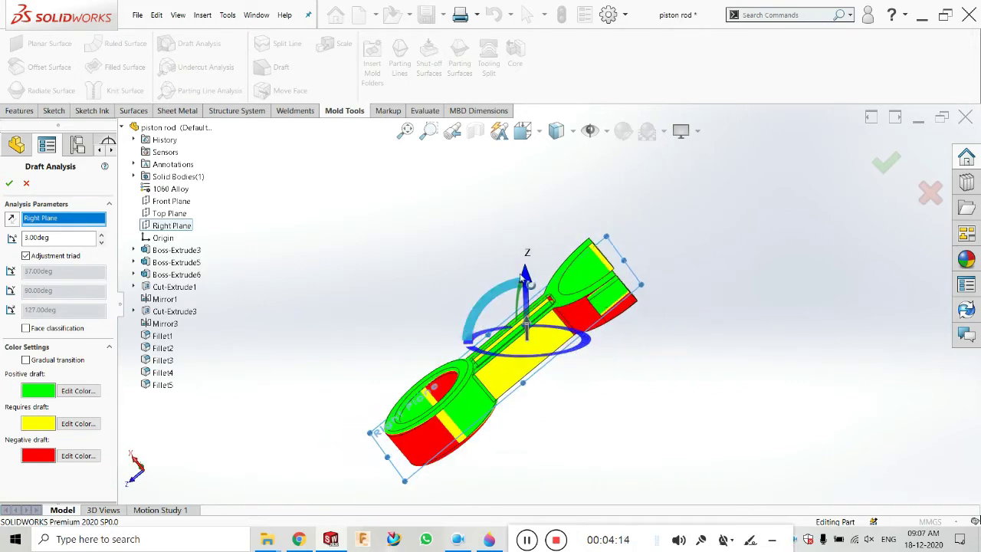
middle_drag(498, 377, 450, 379)
middle_drag(527, 317, 511, 406)
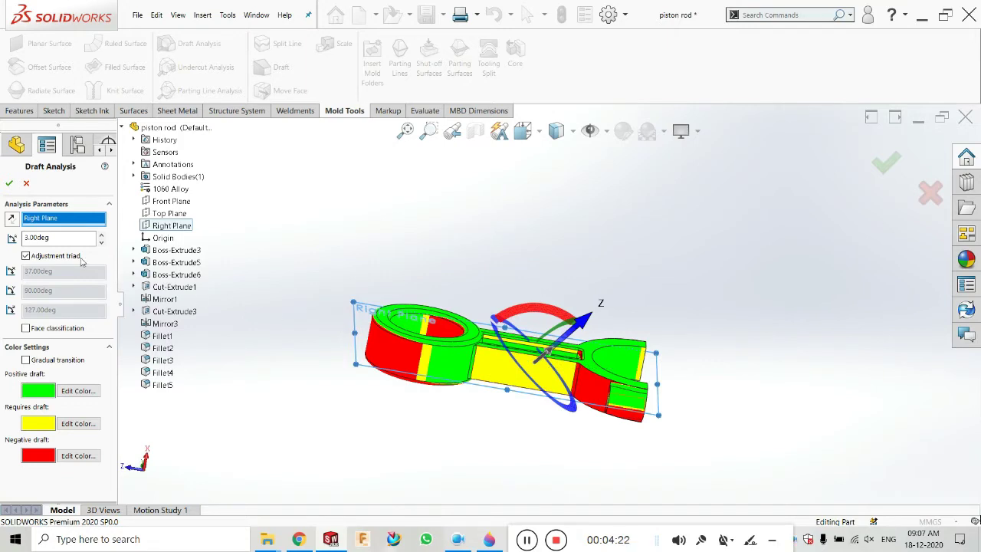
click(26, 256)
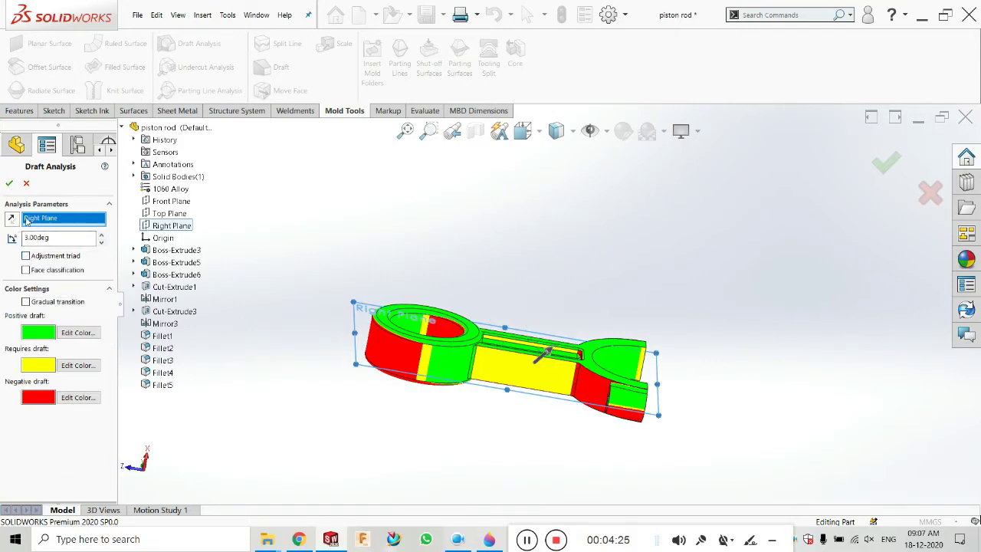
right_click(28, 219)
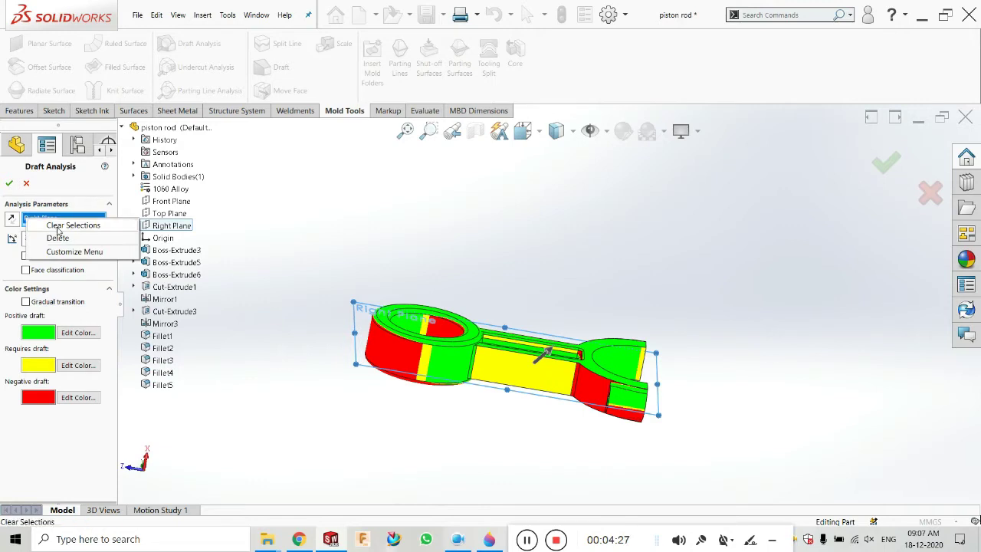
click(72, 225)
click(171, 225)
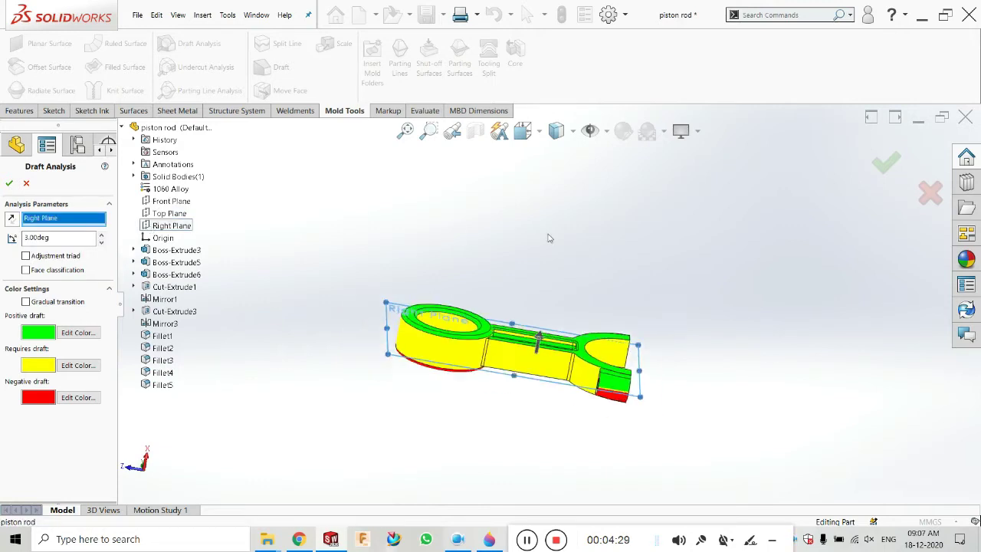
Step: Examine the positive, negative and requires-draft colours on the ring, web and fork ends of the piston rod
middle_drag(548, 238, 385, 318)
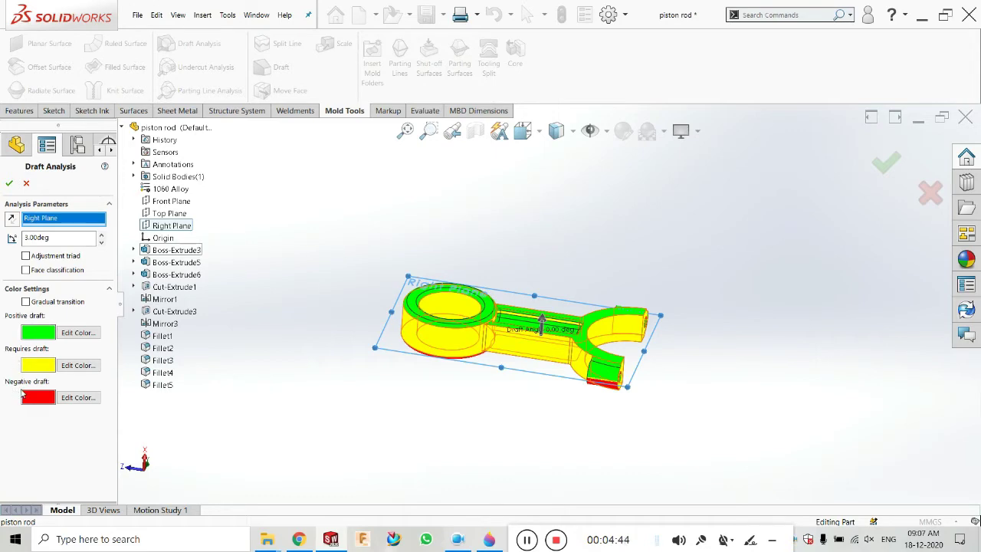
middle_drag(582, 376, 617, 337)
scroll(613, 341, down, 5)
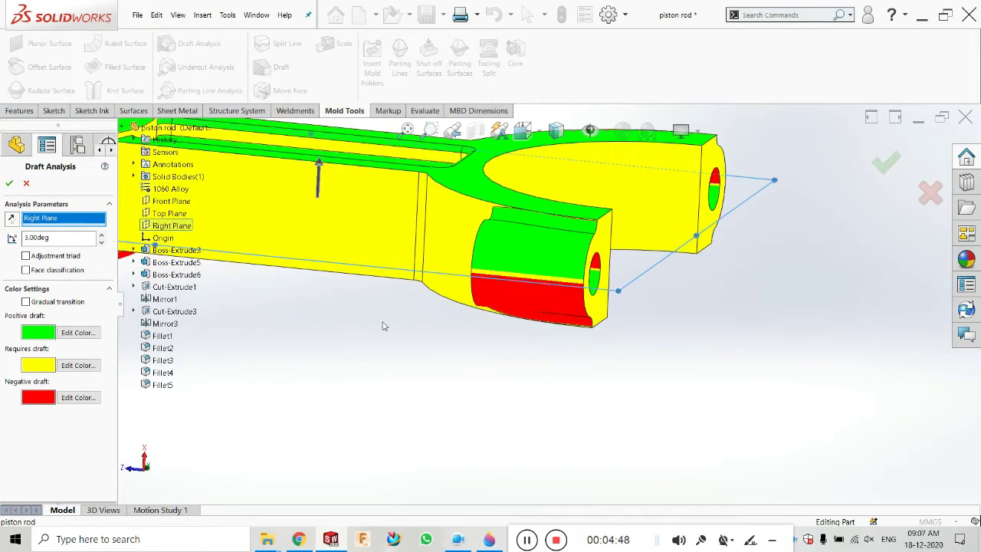
key(ctrl+7)
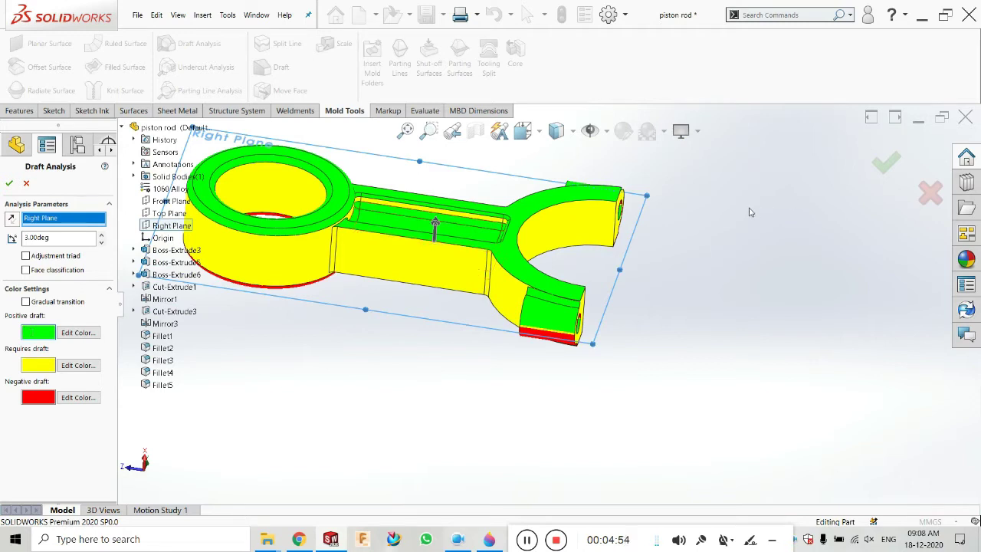
mouse_move(543, 207)
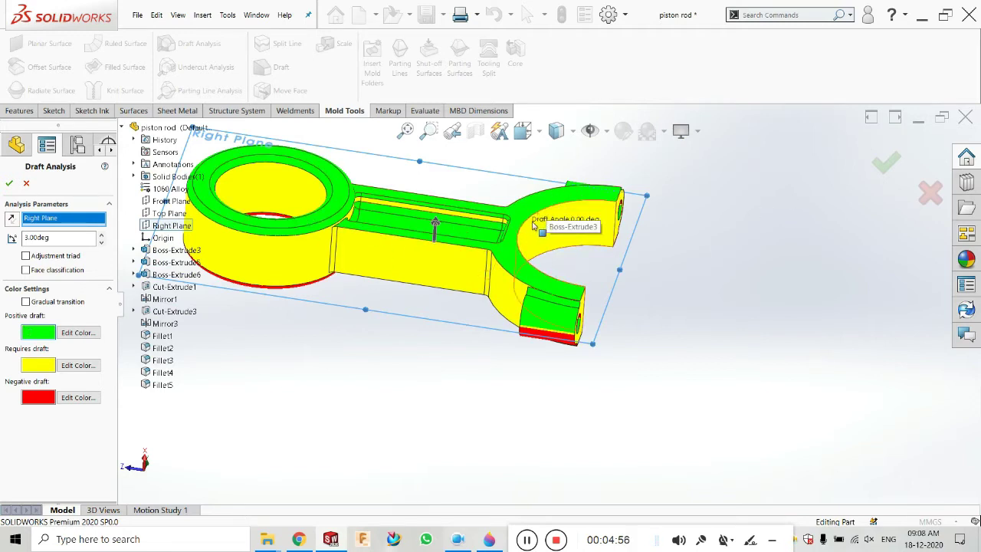
scroll(536, 230, up, 4)
middle_drag(524, 260, 456, 270)
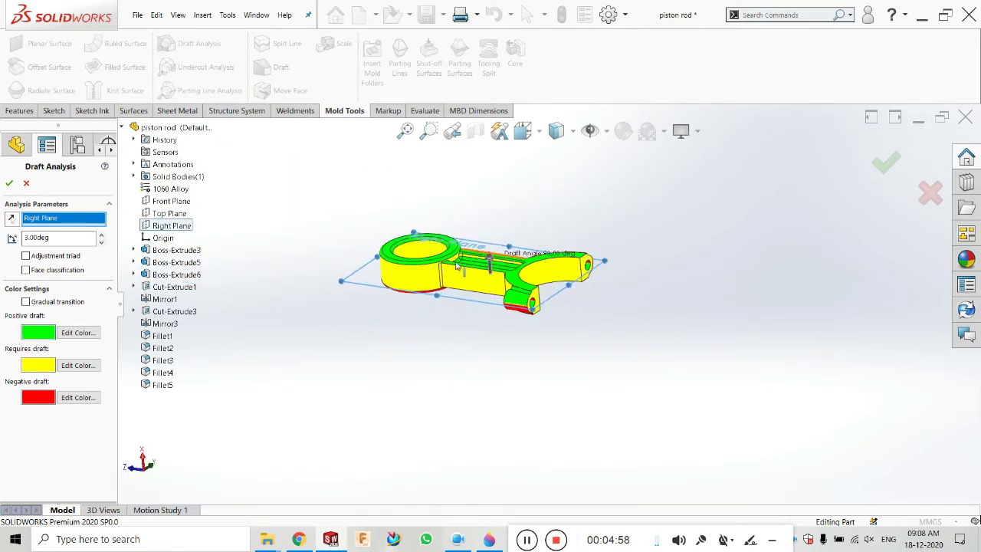
scroll(452, 272, down, 4)
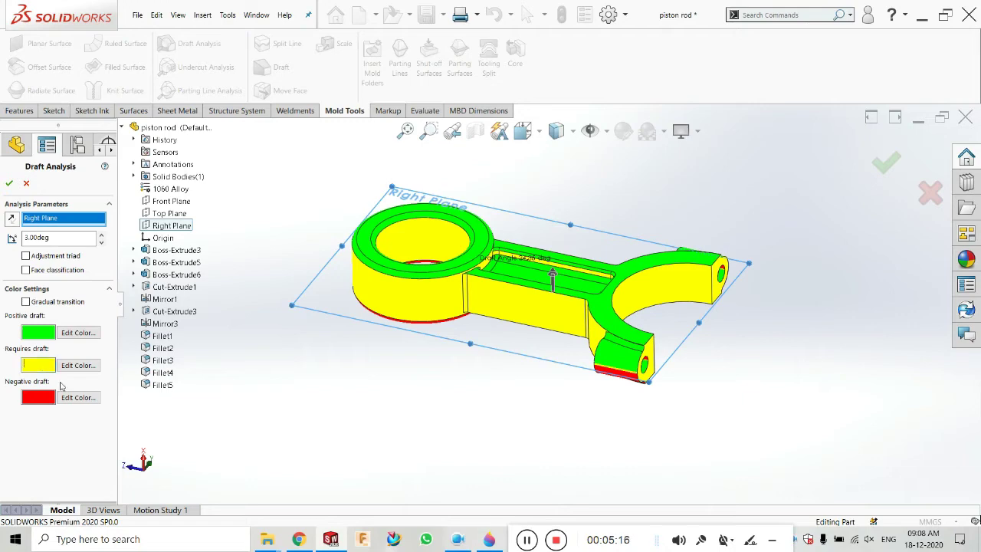
middle_drag(493, 243, 460, 303)
scroll(460, 301, down, 3)
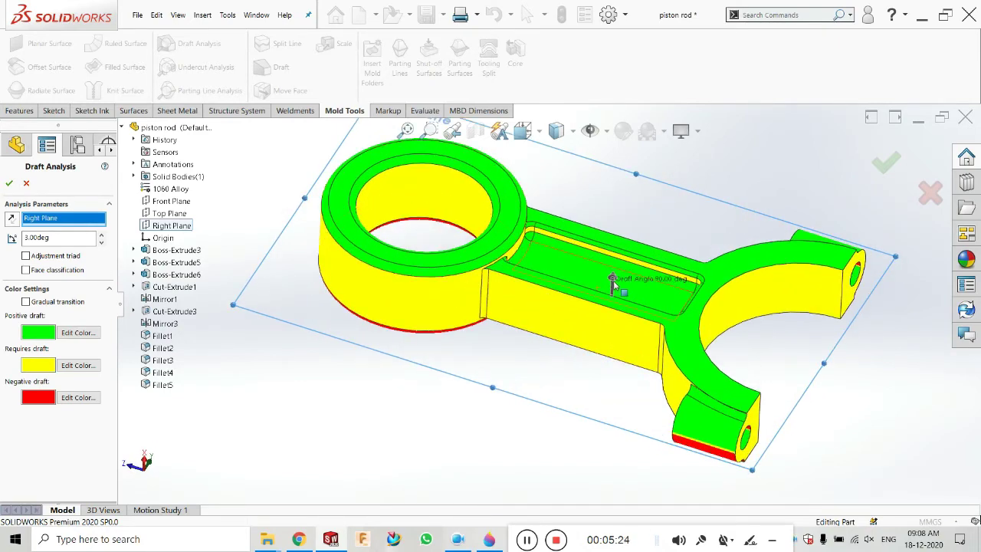
scroll(582, 283, up, 5)
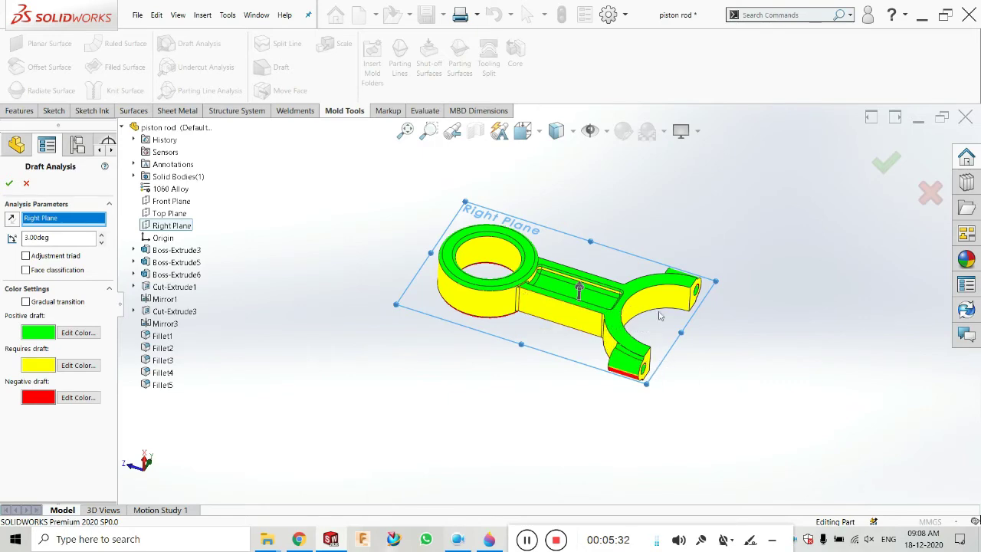
middle_drag(663, 313, 432, 390)
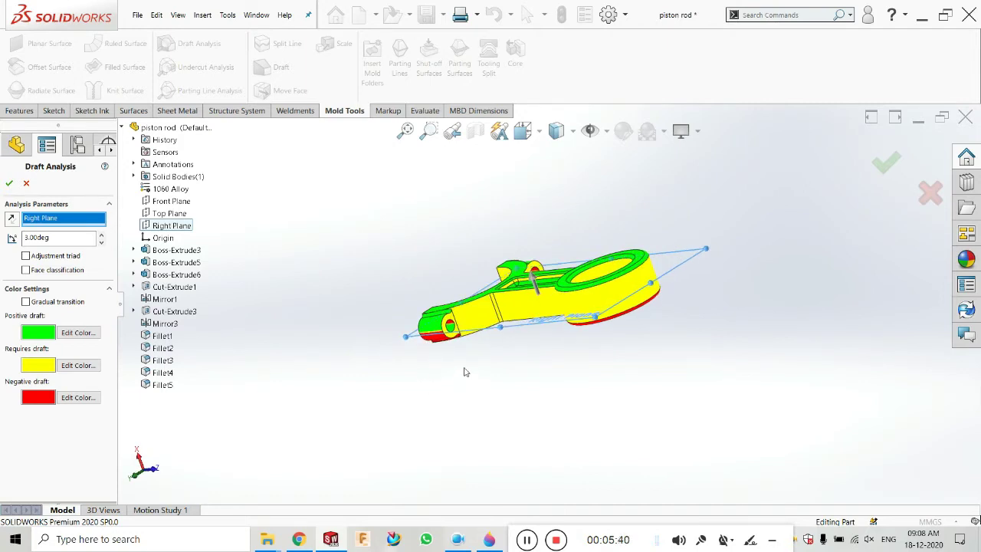
Step: Check the mold draft sketch in Paint 3D, and return to SOLIDWORKS to inspect the piston rod's side faces that require draft
click(490, 539)
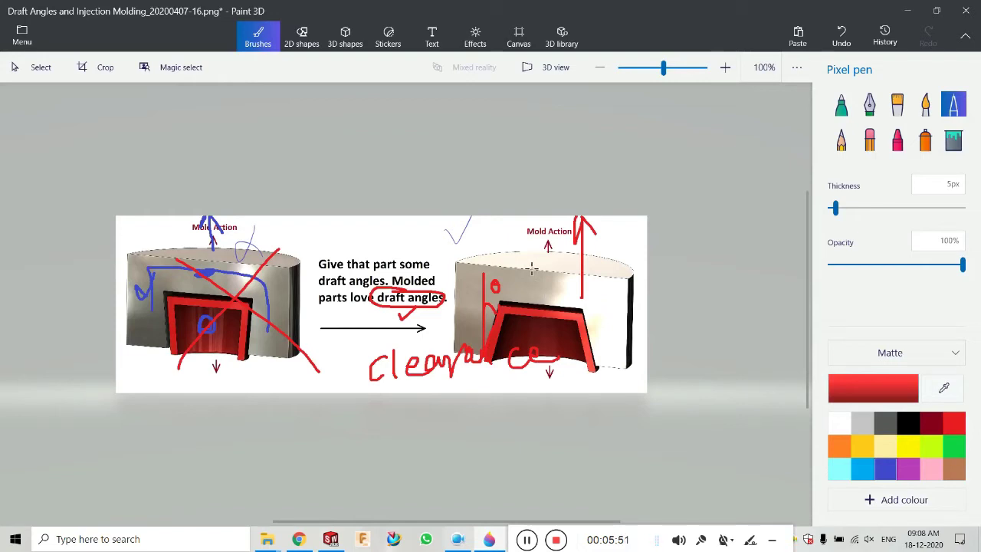
click(487, 539)
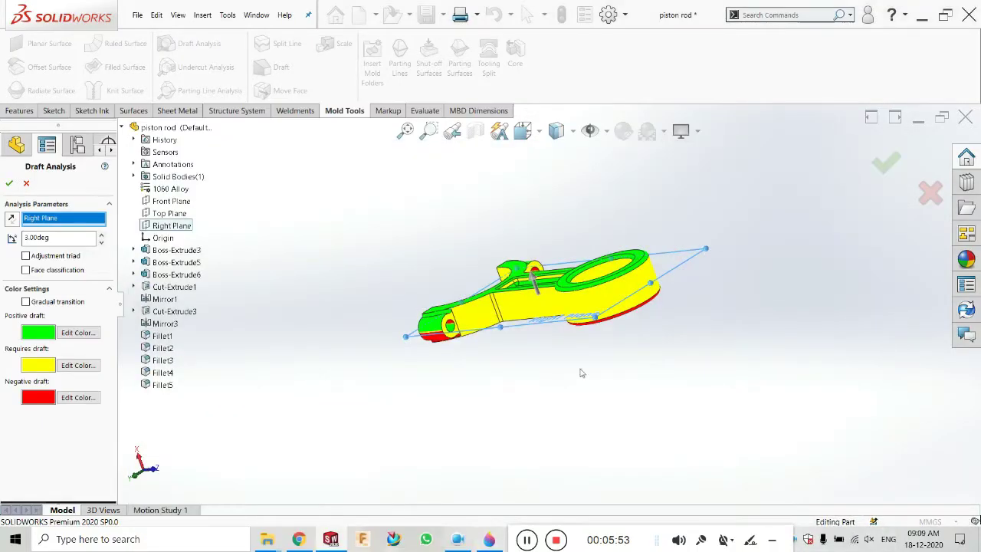
mouse_move(571, 341)
middle_down()
mouse_move(559, 335)
mouse_move(704, 276)
mouse_move(559, 322)
middle_up()
scroll(529, 345, down, 3)
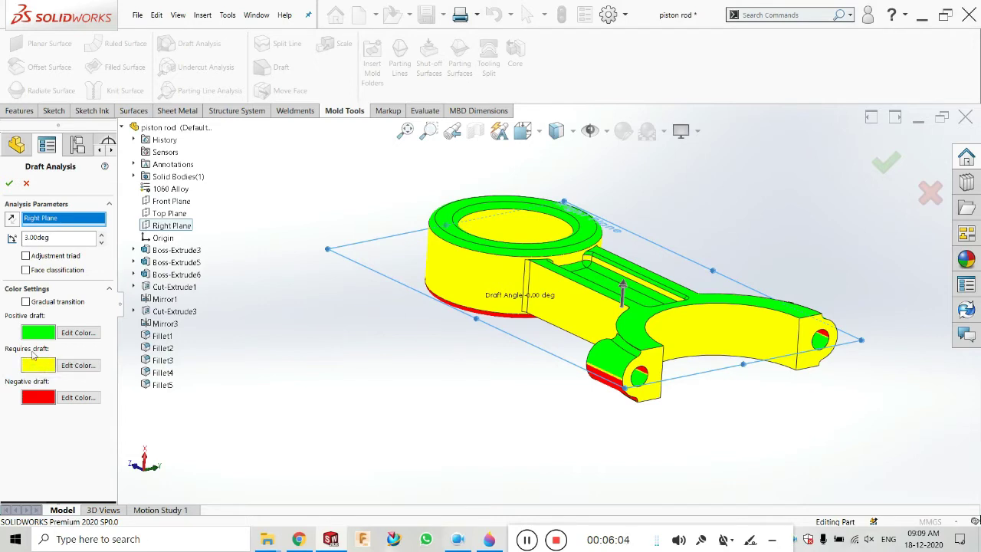
Step: Enable face classification in the draft analysis and inspect the straddle faces at the fork ends
click(52, 271)
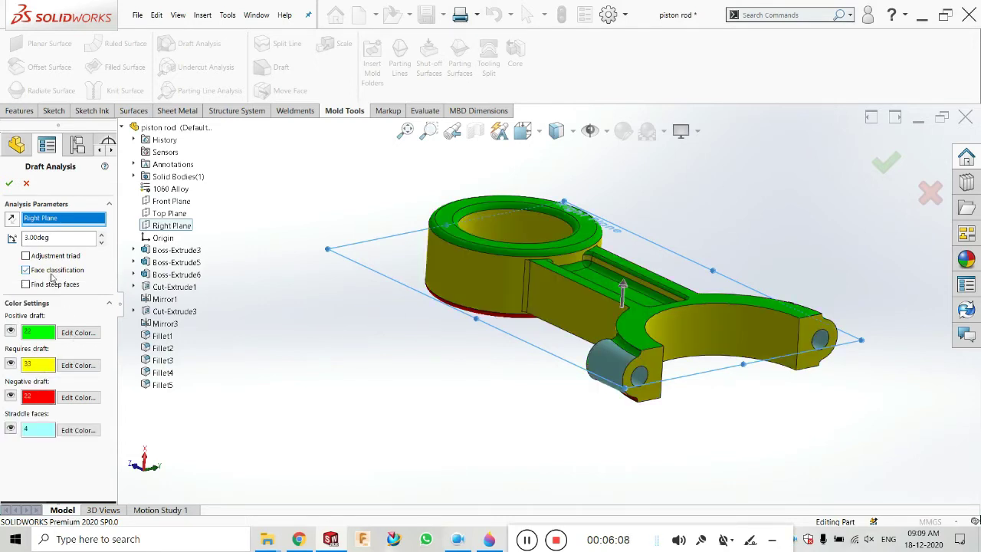
middle_drag(142, 322, 360, 327)
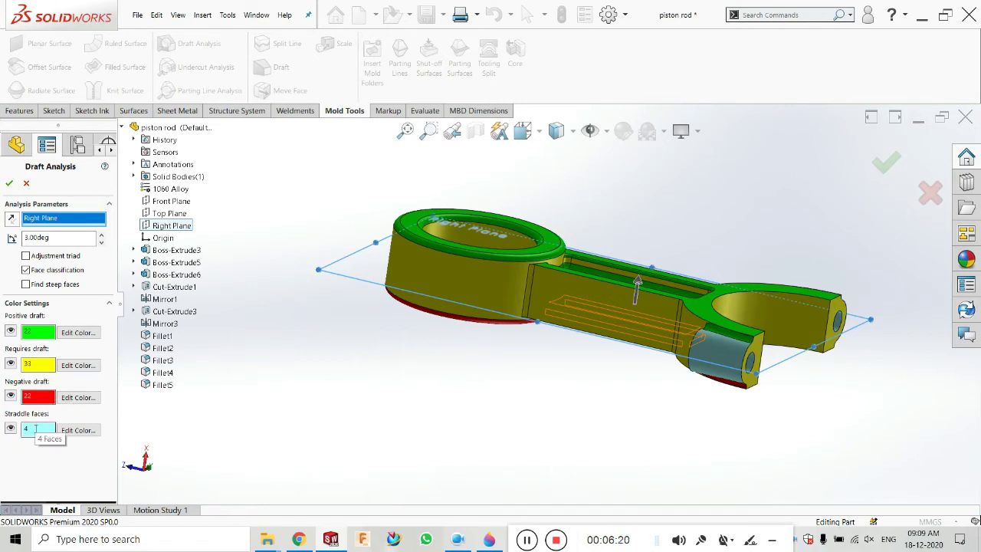
scroll(547, 305, up, 3)
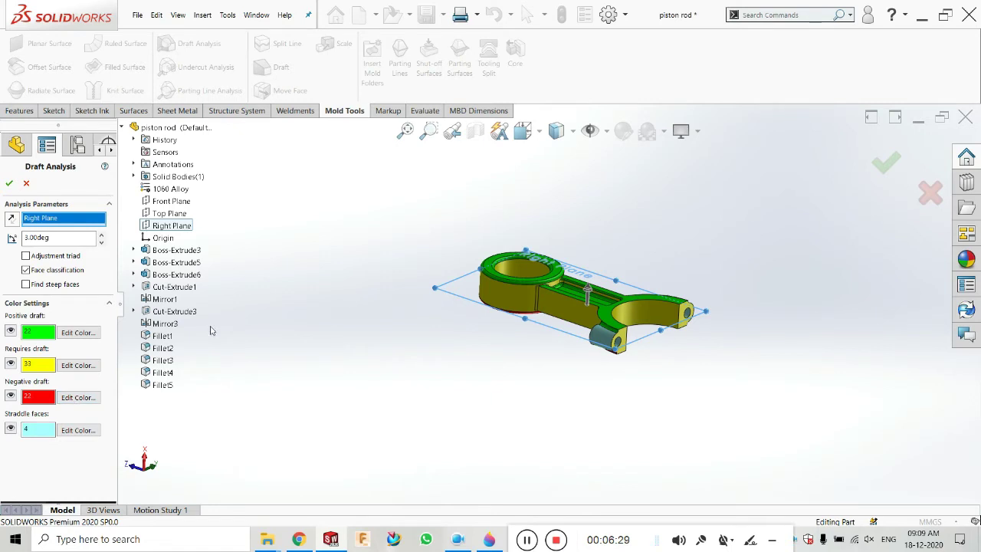
scroll(566, 331, up, 2)
scroll(566, 332, down, 6)
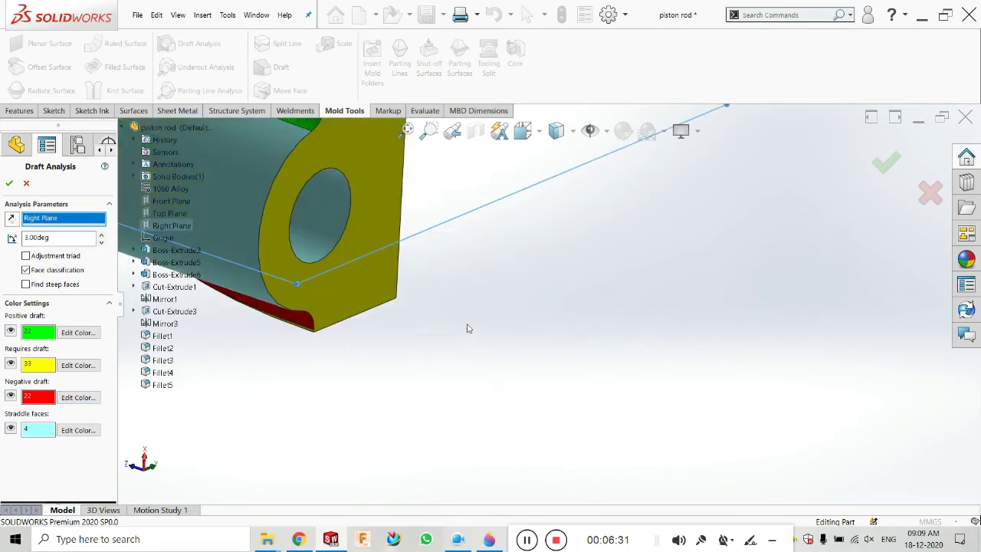
scroll(688, 188, up, 1)
scroll(688, 189, up, 1)
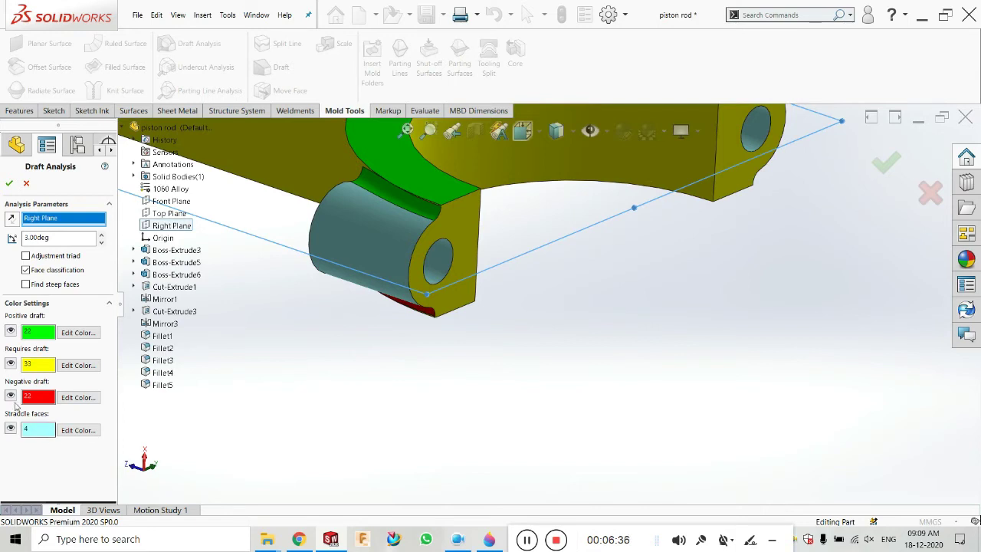
scroll(443, 354, up, 4)
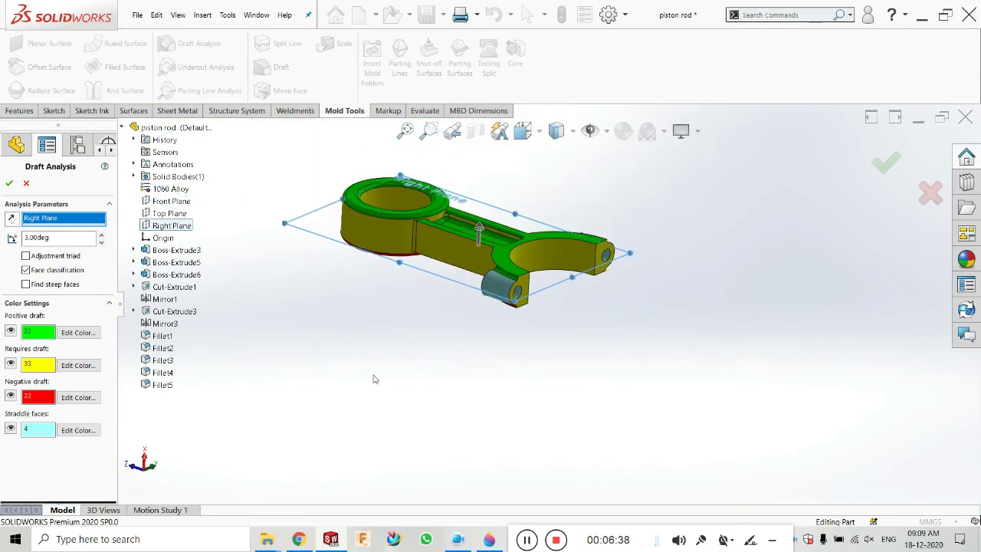
middle_drag(398, 284, 387, 331)
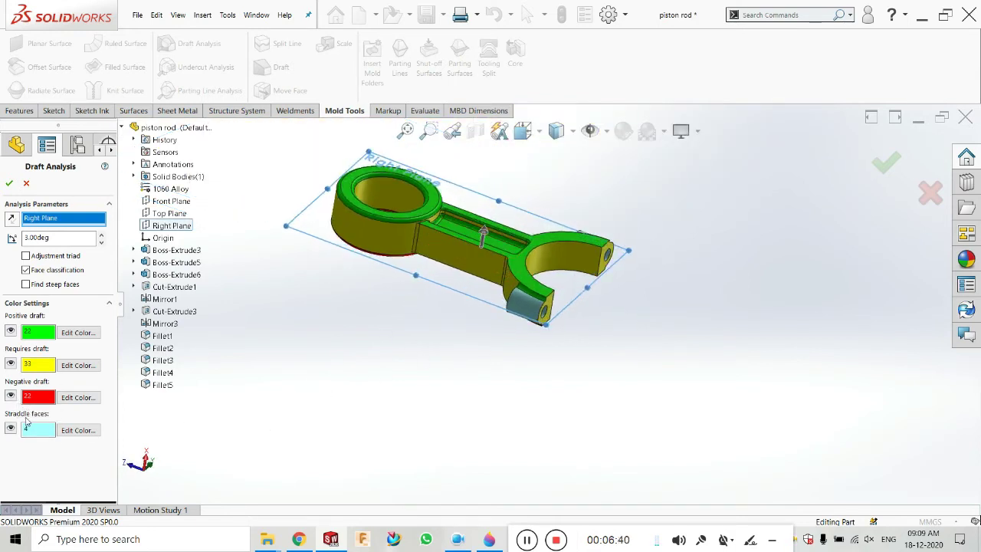
Step: Hide the positive, requires-draft and negative faces to isolate the straddle faces, and examine them around the fork holes
click(10, 330)
click(10, 363)
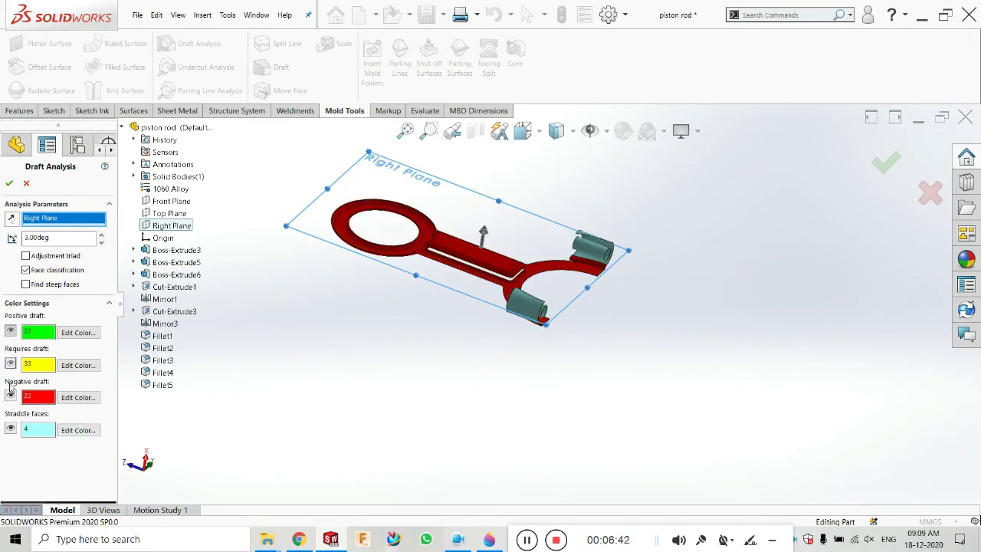
click(11, 395)
scroll(573, 300, up, 2)
scroll(577, 301, down, 5)
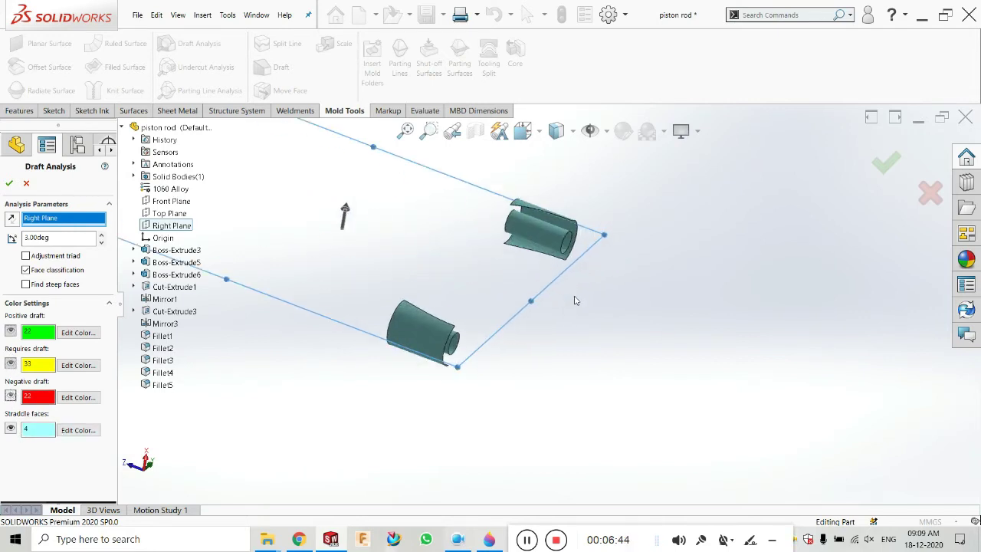
middle_drag(442, 376, 659, 272)
scroll(547, 263, down, 4)
scroll(659, 267, up, 5)
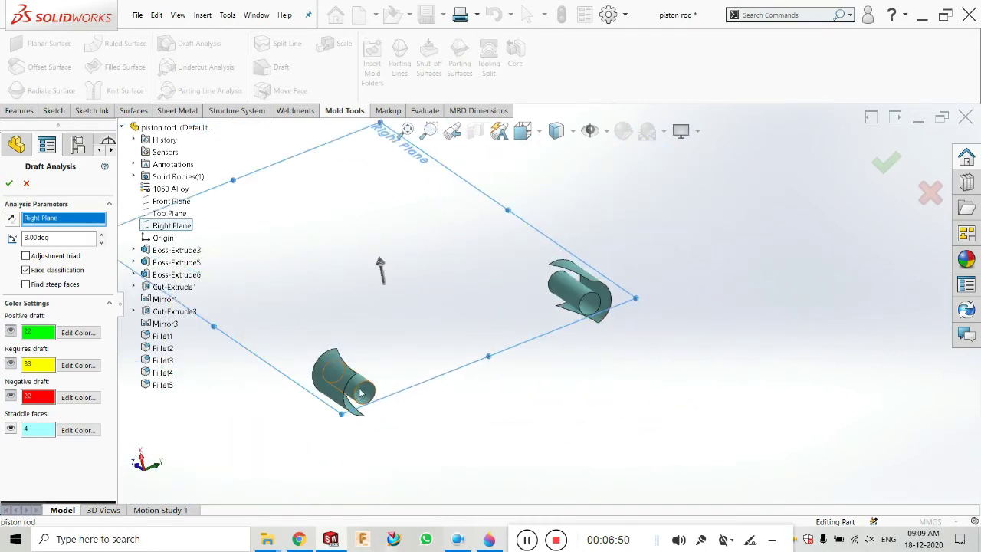
scroll(397, 406, up, 2)
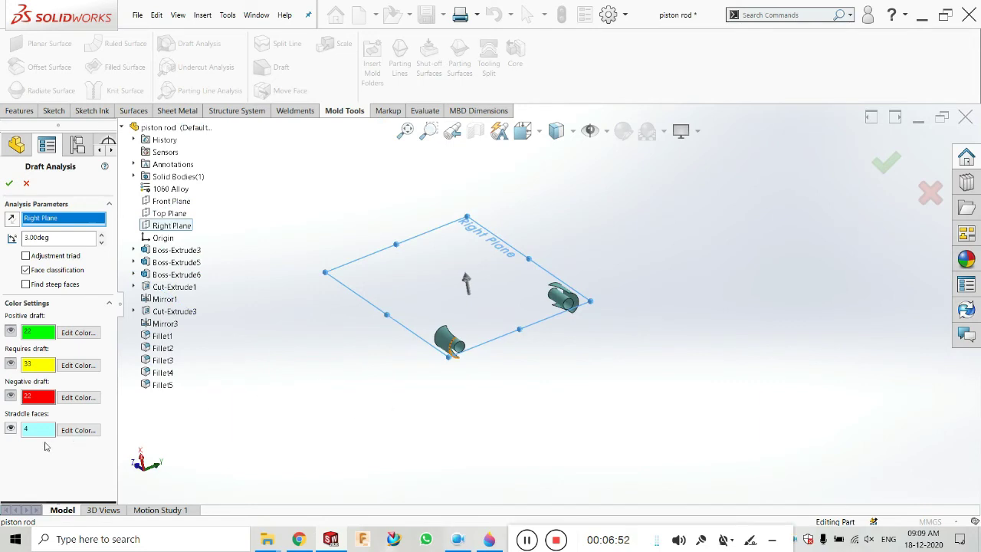
scroll(466, 366, down, 6)
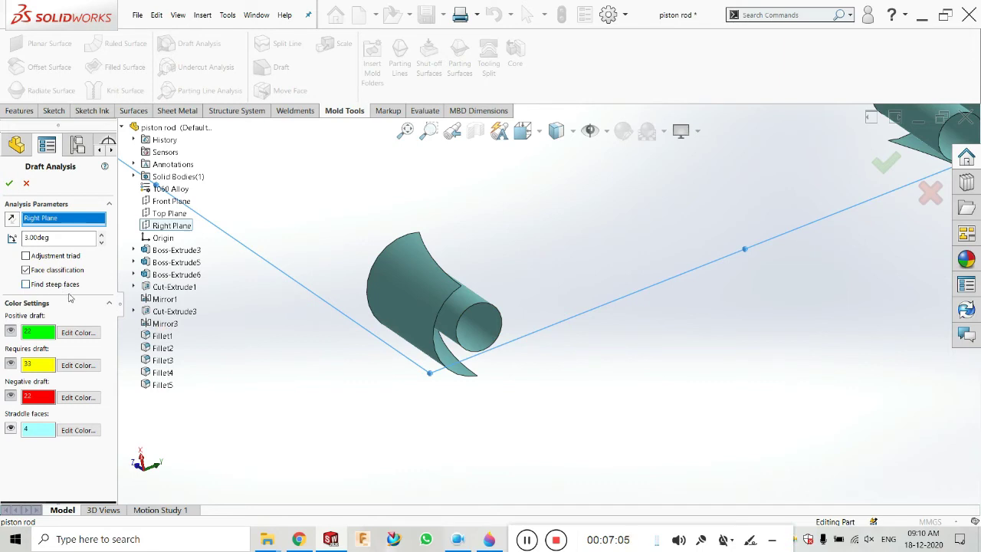
Step: Compare the colouring with face classification off and on, and enable Find steep faces for the whole part
click(26, 271)
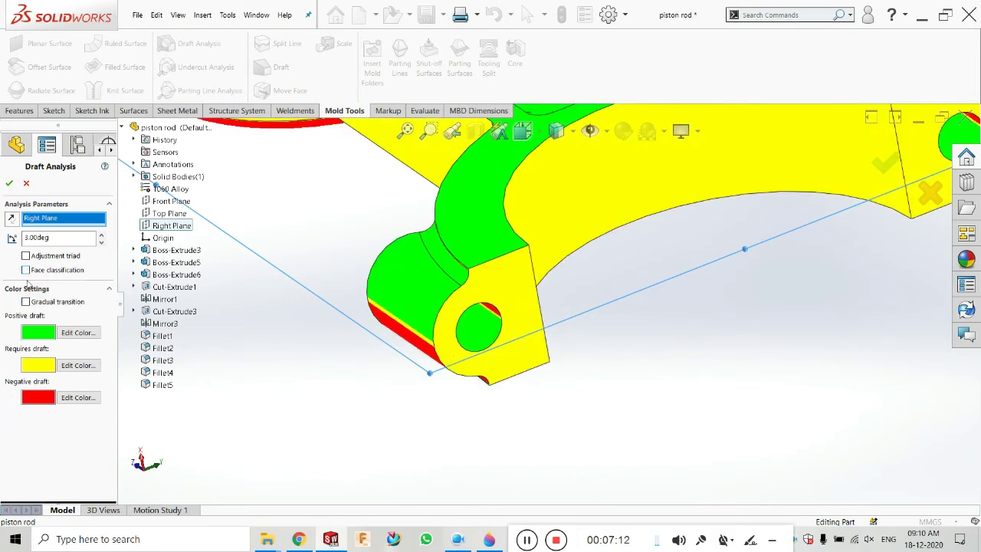
click(26, 271)
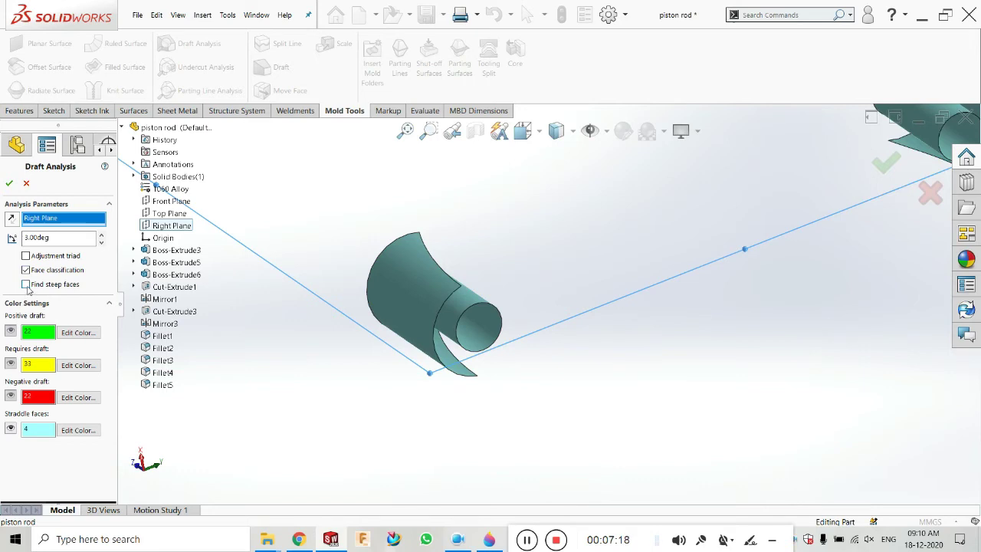
click(26, 284)
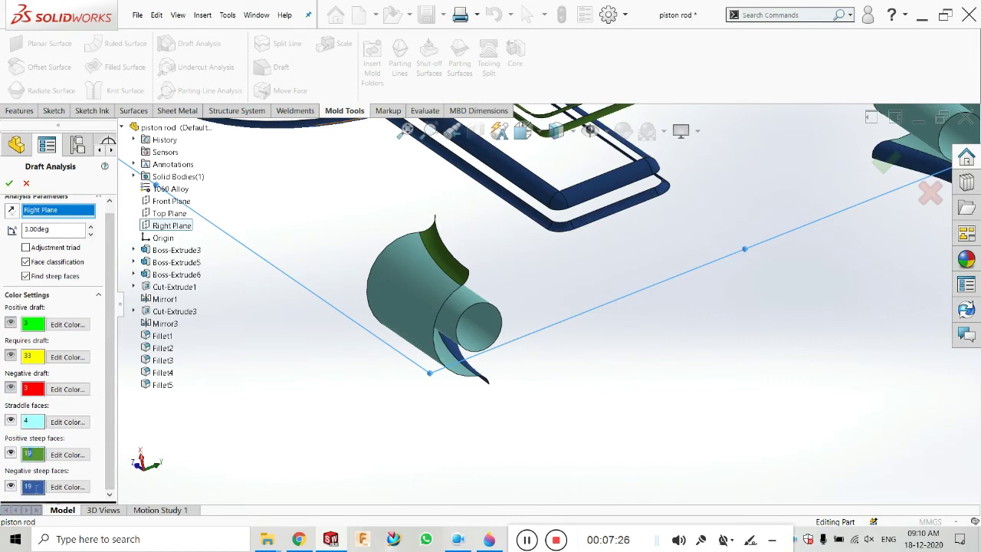
middle_drag(259, 424, 314, 414)
key(f)
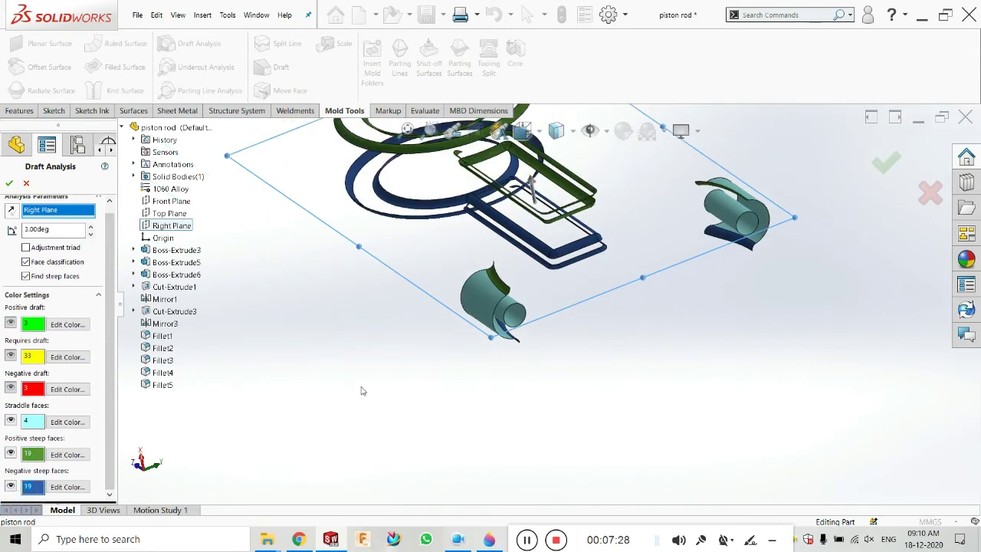
Step: Show the positive draft, negative draft and requires-draft faces of the piston rod again
click(11, 323)
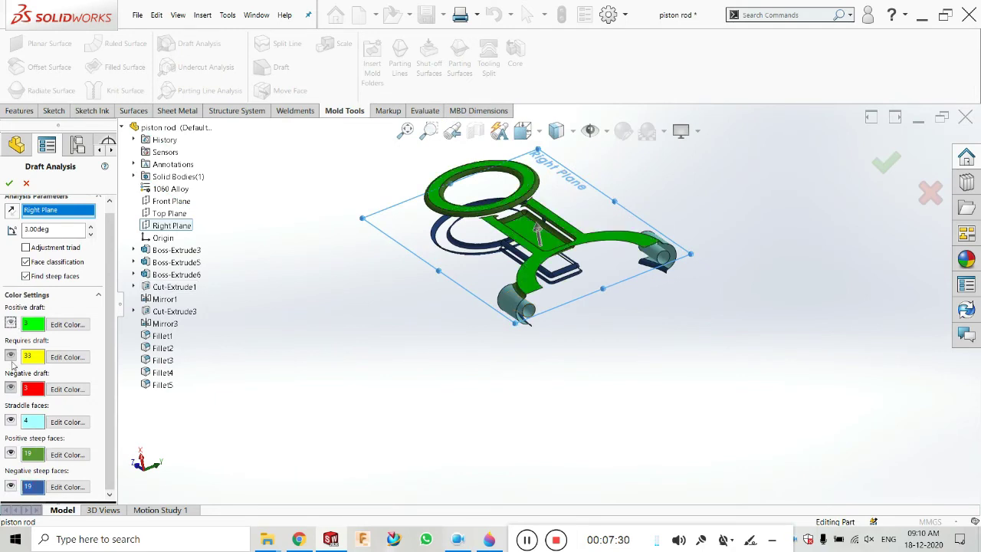
click(11, 387)
click(11, 356)
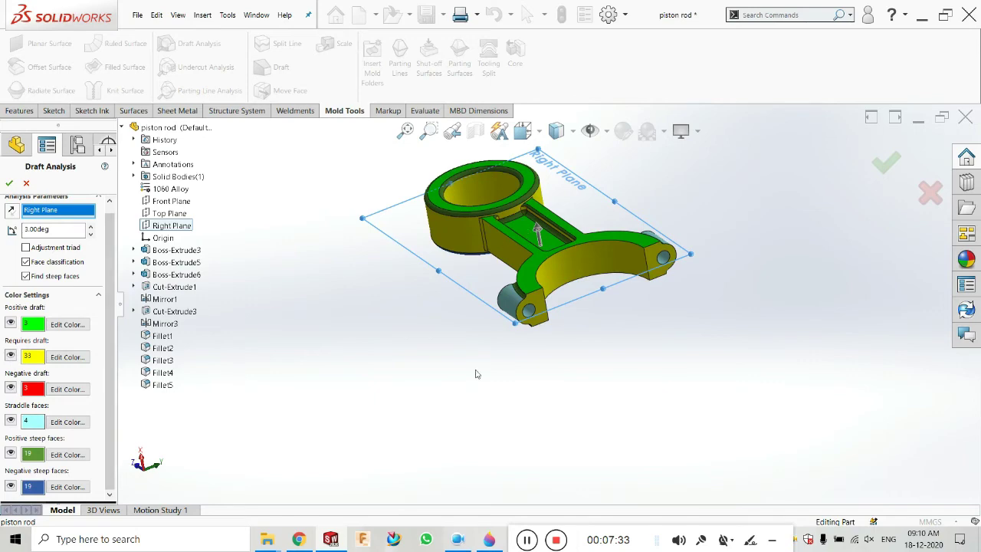
Step: Examine the negative steep faces on the underside fillet where the fork end meets its boss
scroll(619, 346, down, 2)
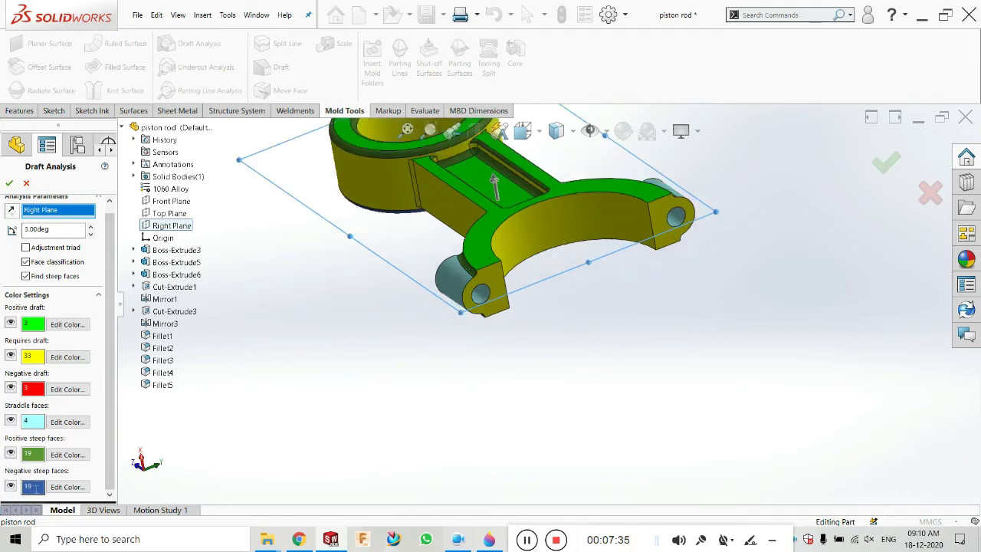
middle_drag(542, 368, 482, 287)
scroll(480, 285, down, 6)
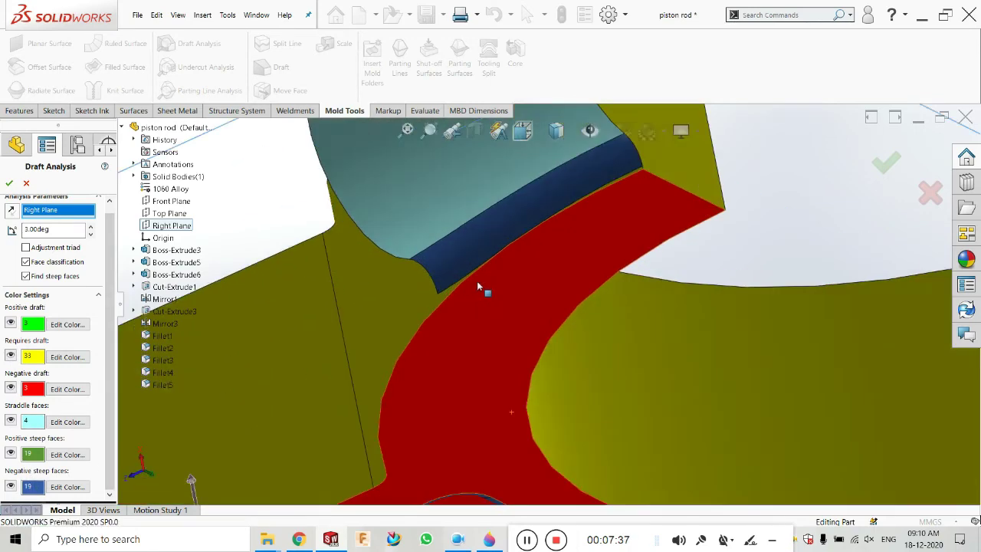
scroll(57, 429, up, 2)
scroll(46, 475, down, 2)
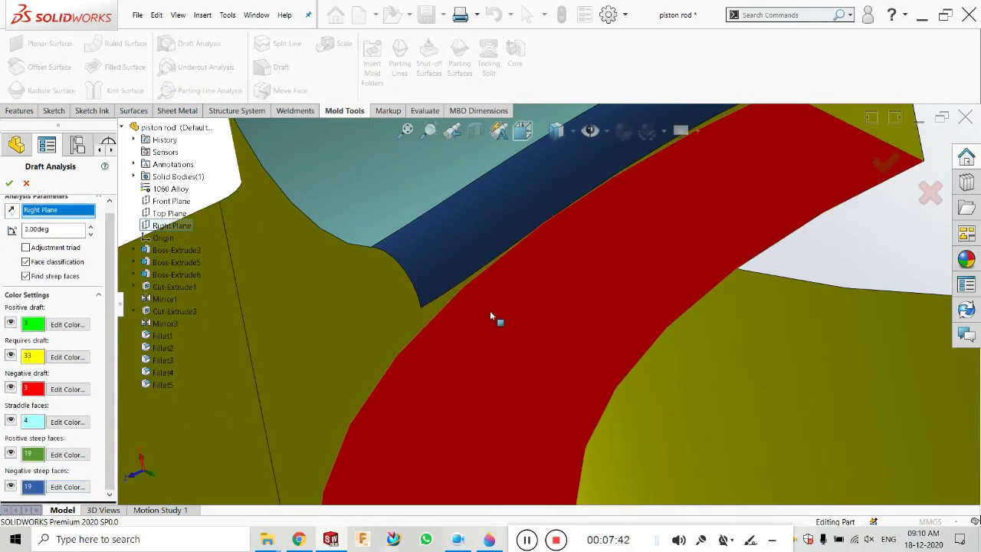
scroll(490, 310, up, 6)
Step: Examine the positive steep faces on the fillets around the large ring and along the recessed pocket of the rod
middle_drag(494, 308, 498, 443)
middle_drag(353, 336, 376, 328)
scroll(371, 323, down, 2)
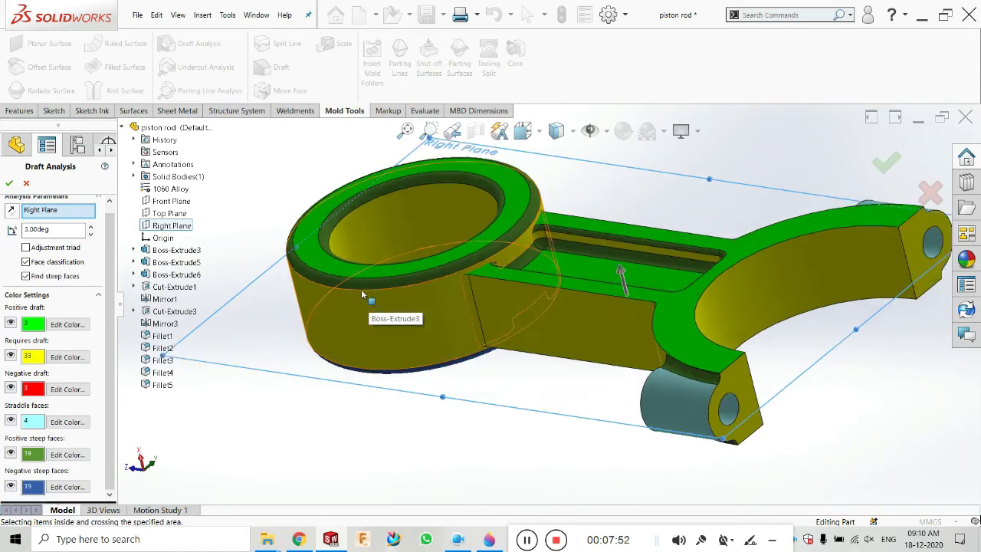
scroll(361, 289, down, 5)
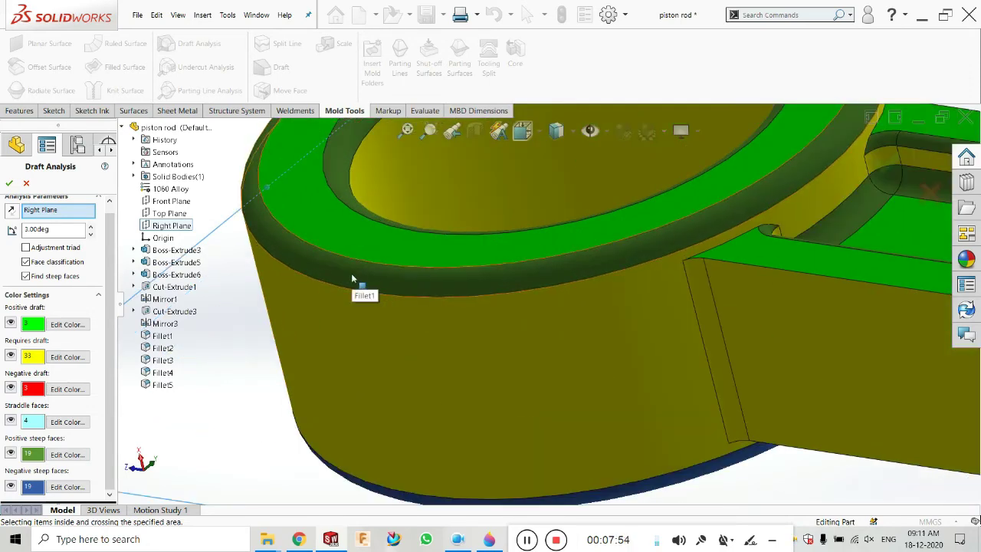
scroll(369, 276, up, 6)
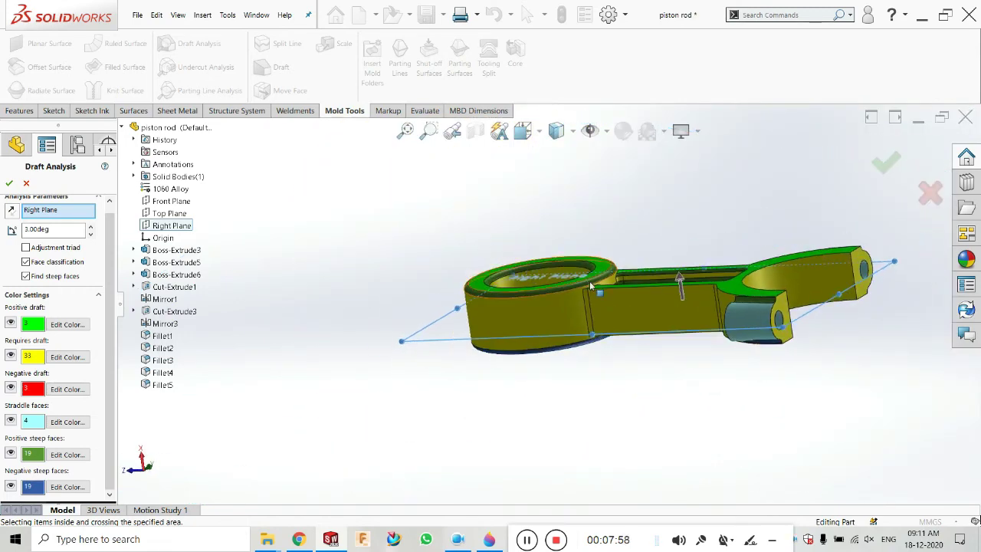
middle_drag(589, 280, 618, 284)
scroll(618, 283, down, 5)
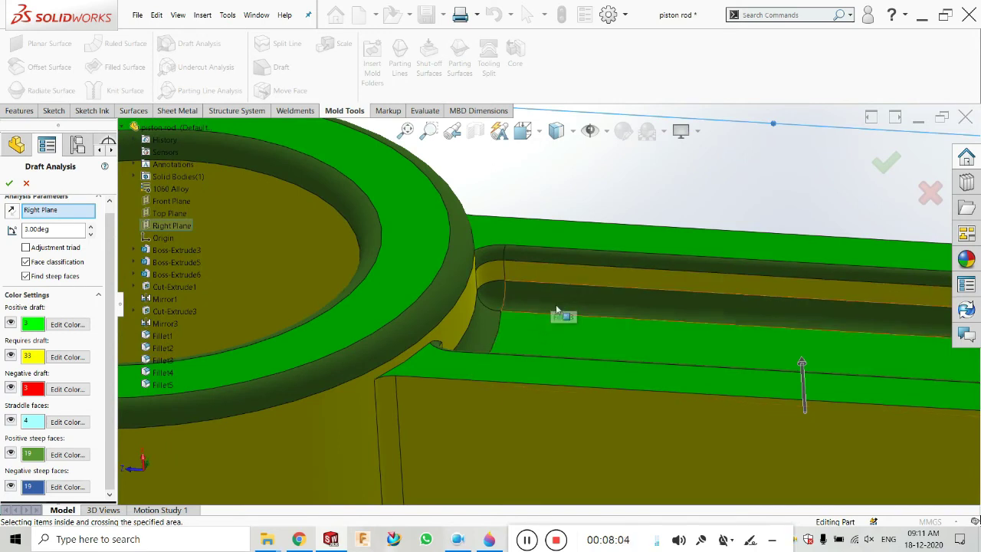
click(540, 265)
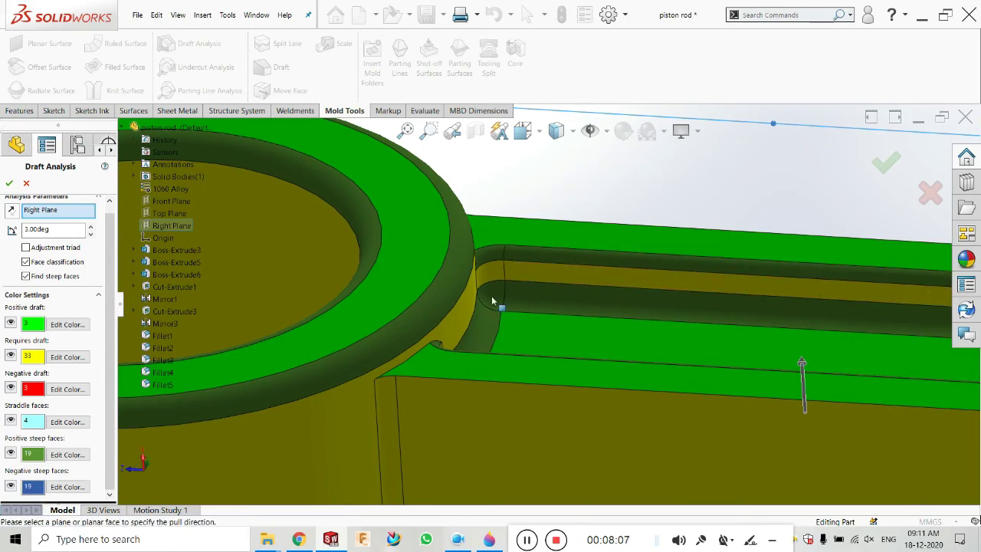
scroll(491, 322, up, 3)
scroll(495, 324, up, 3)
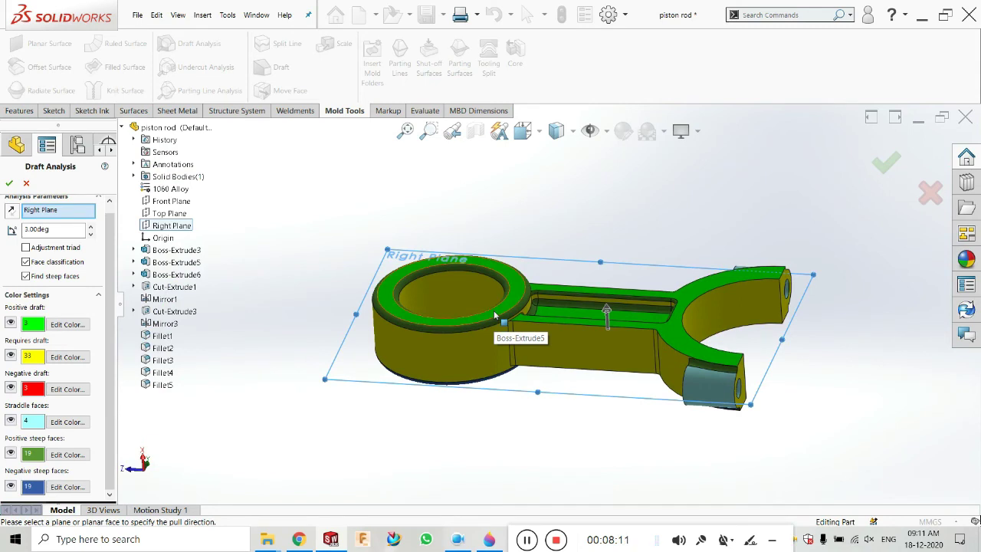
Step: Accept the draft analysis and turn off its face colouring on the piston rod
key(ctrl+7)
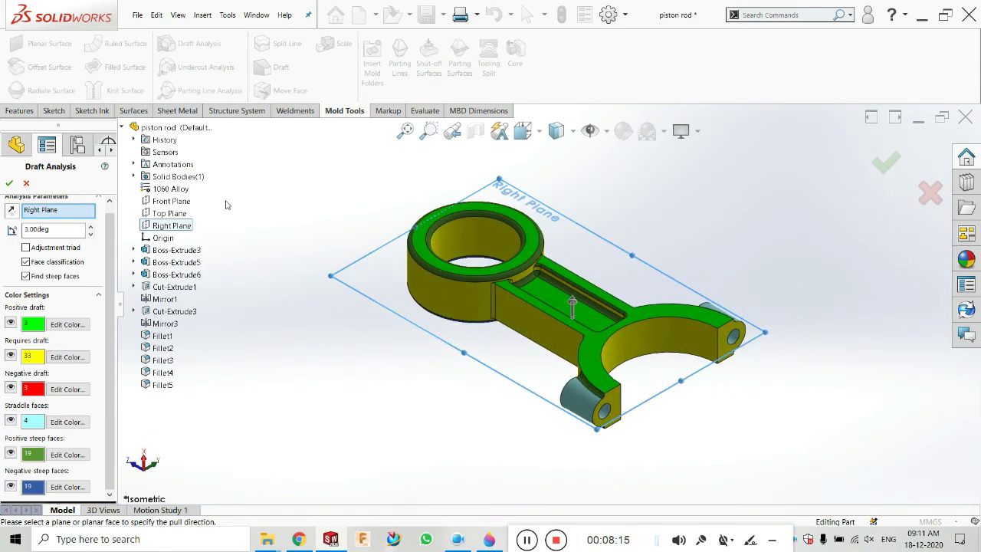
click(9, 182)
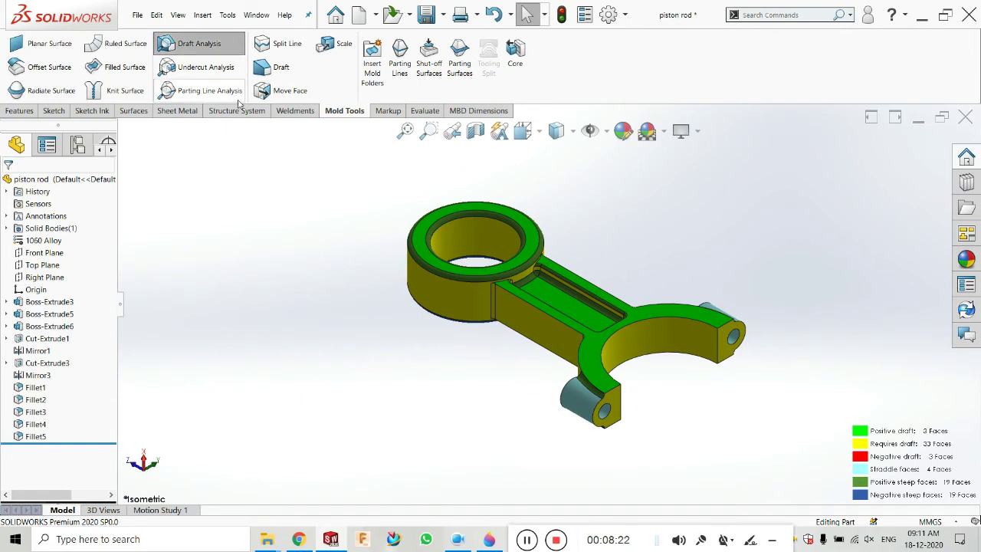
click(215, 52)
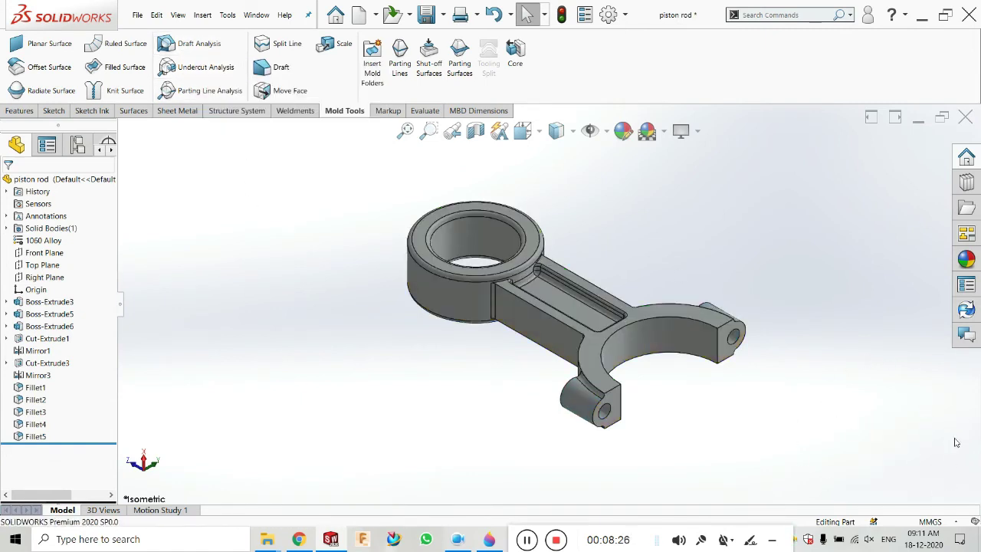
click(200, 48)
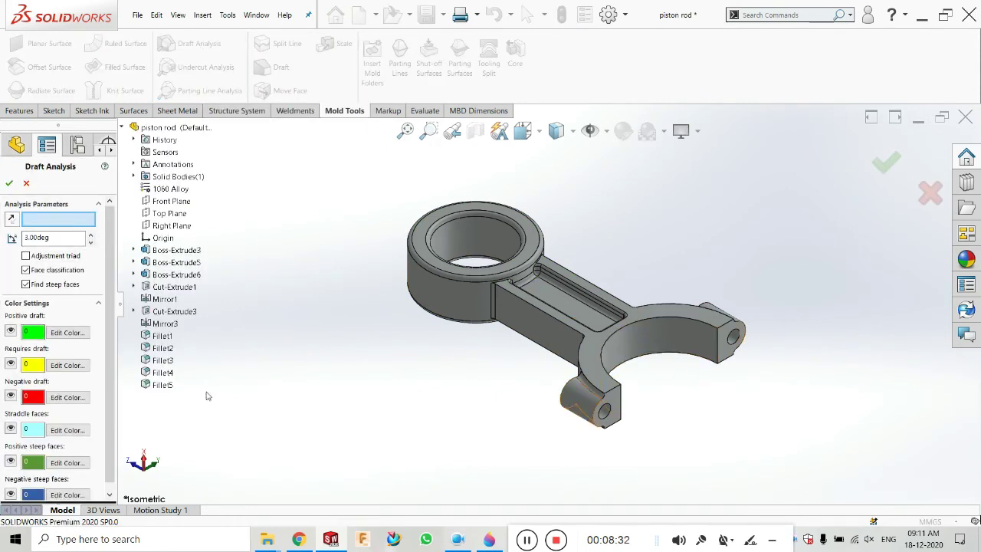
scroll(588, 300, down, 3)
scroll(588, 300, up, 4)
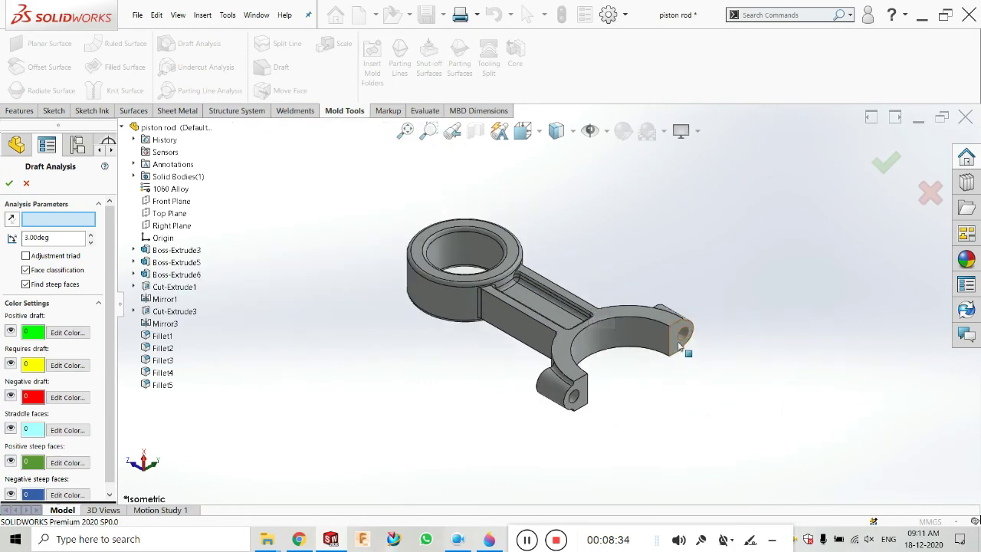
click(26, 184)
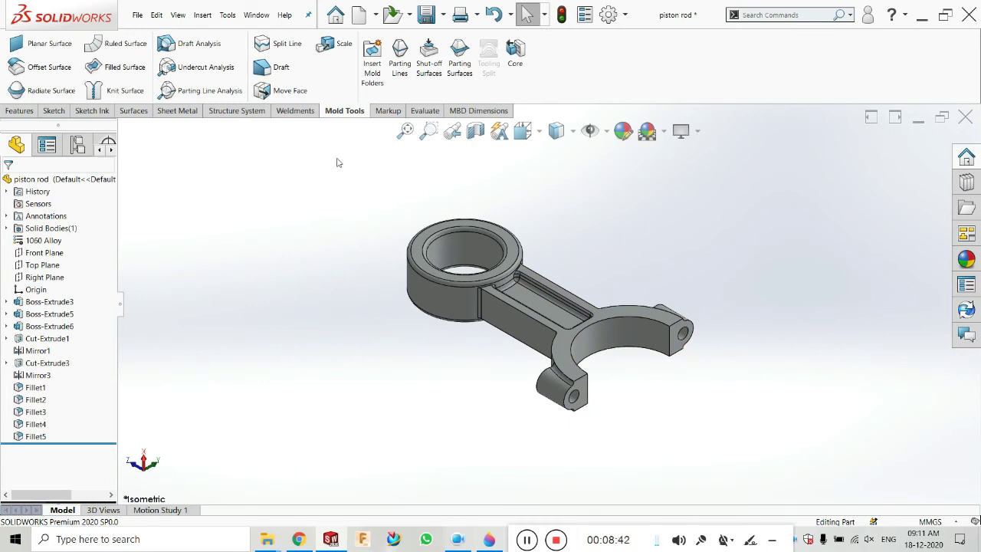
click(304, 113)
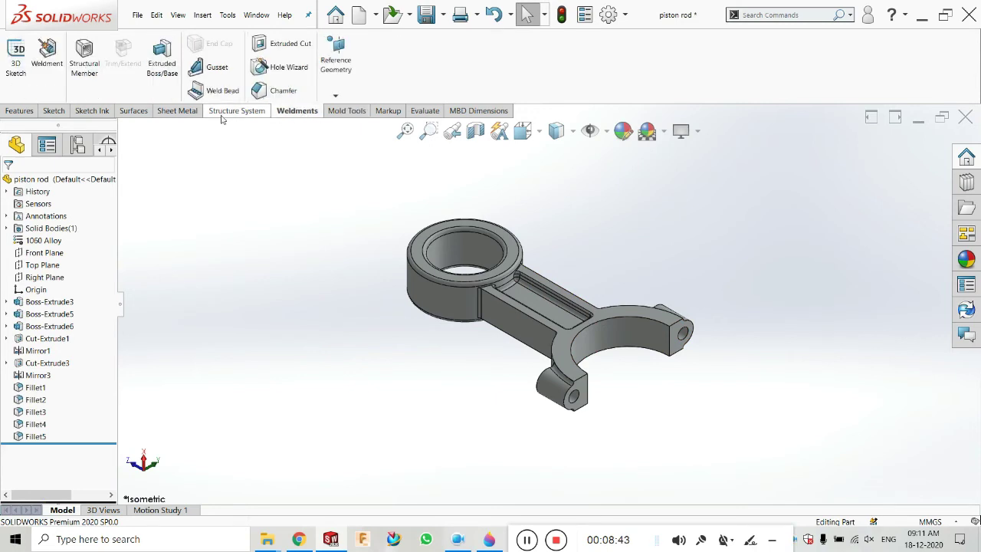
click(181, 115)
click(134, 111)
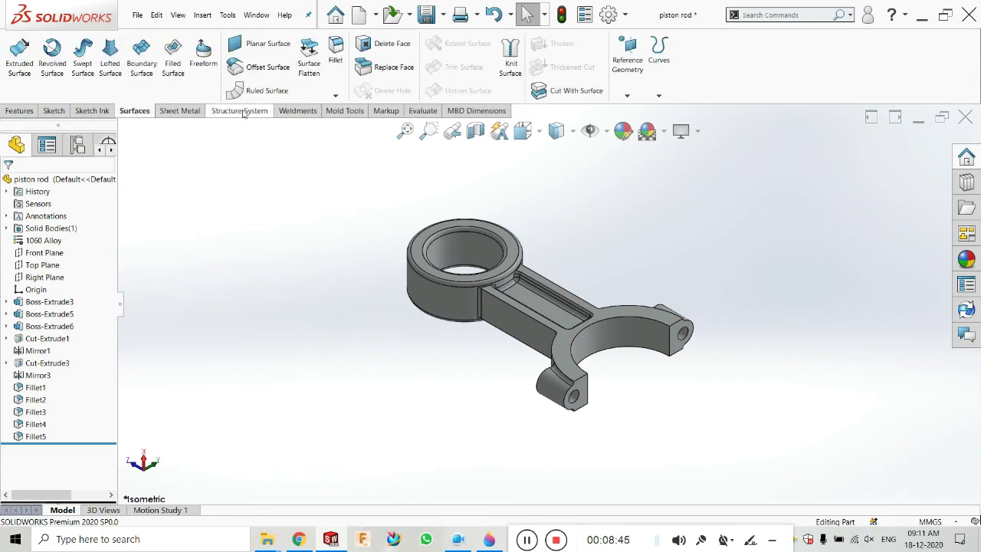
click(20, 111)
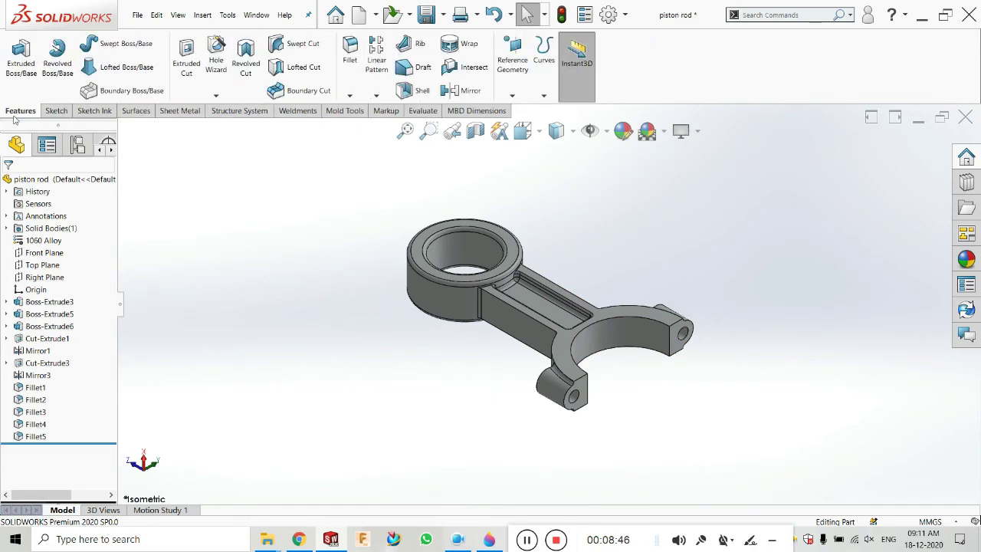
Step: Switch to Chrome to look through the uploads on the CAD Design Master YouTube channel, and return to SOLIDWORKS
click(301, 542)
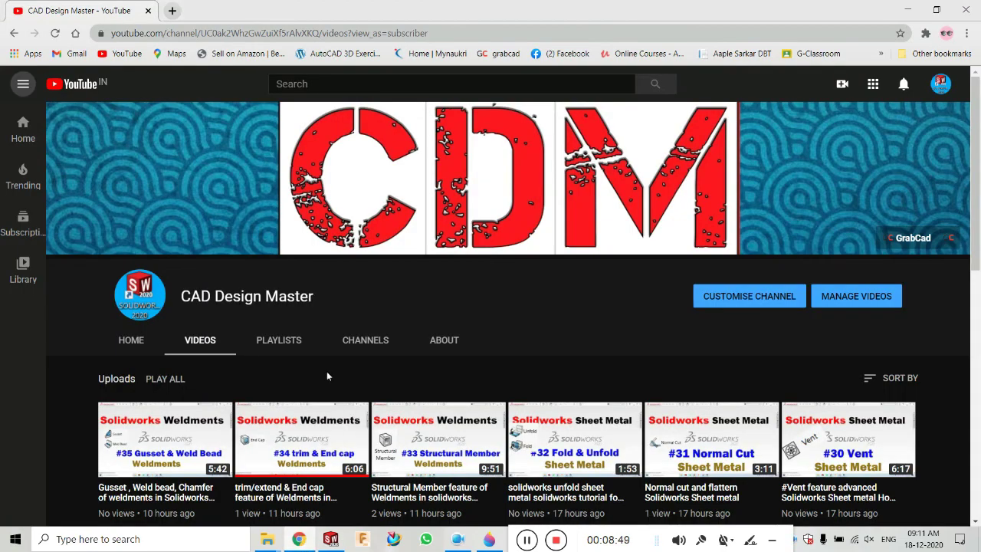
scroll(326, 375, down, 4)
scroll(326, 376, up, 2)
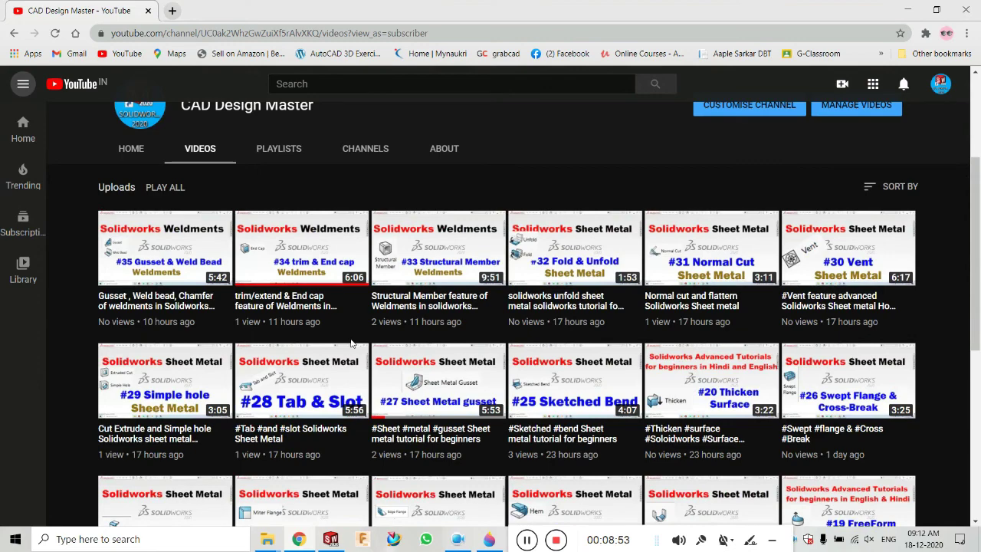
scroll(351, 342, up, 3)
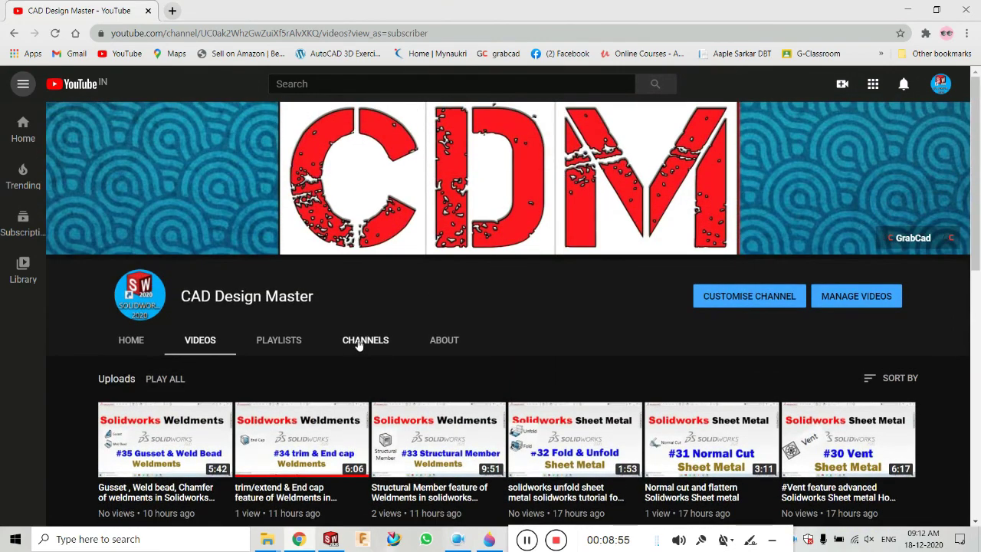
click(335, 540)
scroll(554, 226, up, 1)
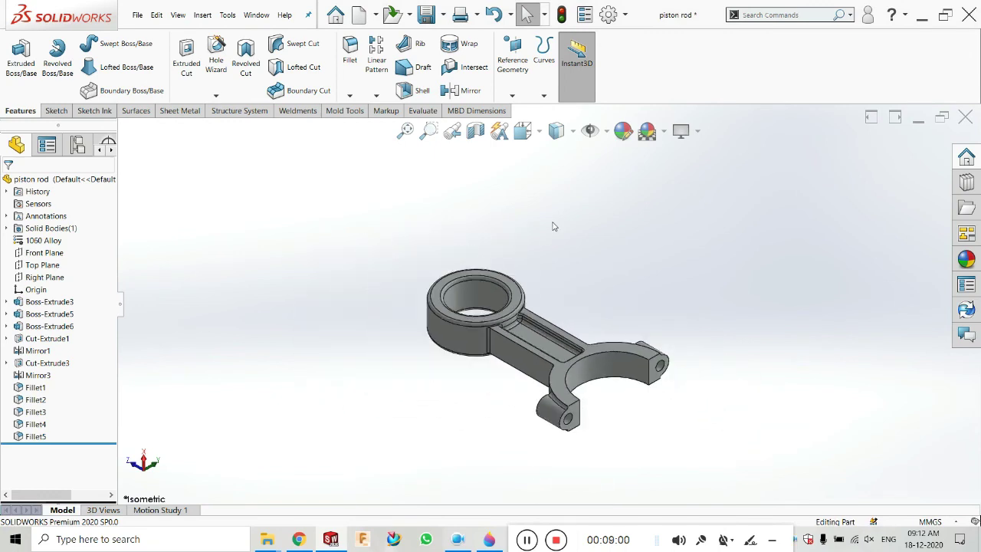
click(334, 114)
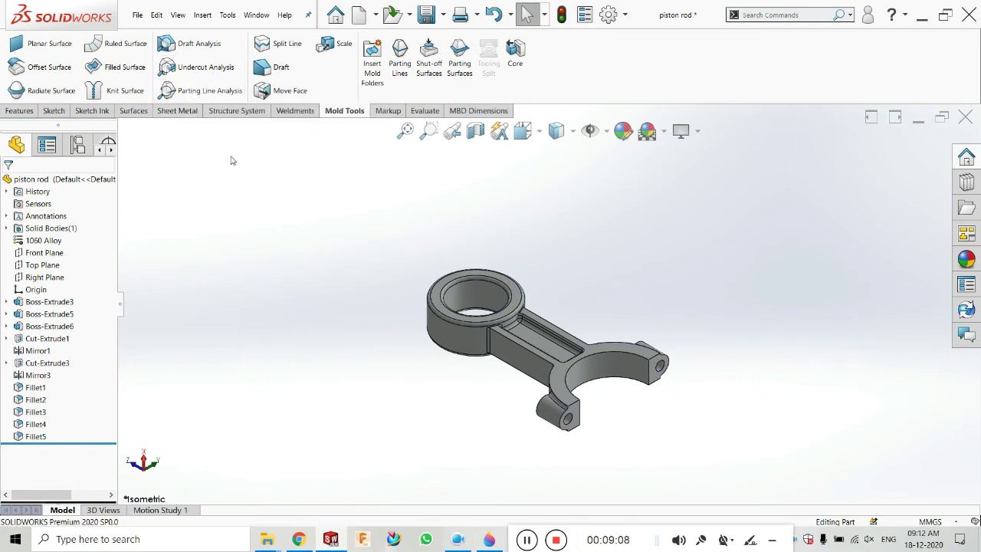
click(1, 30)
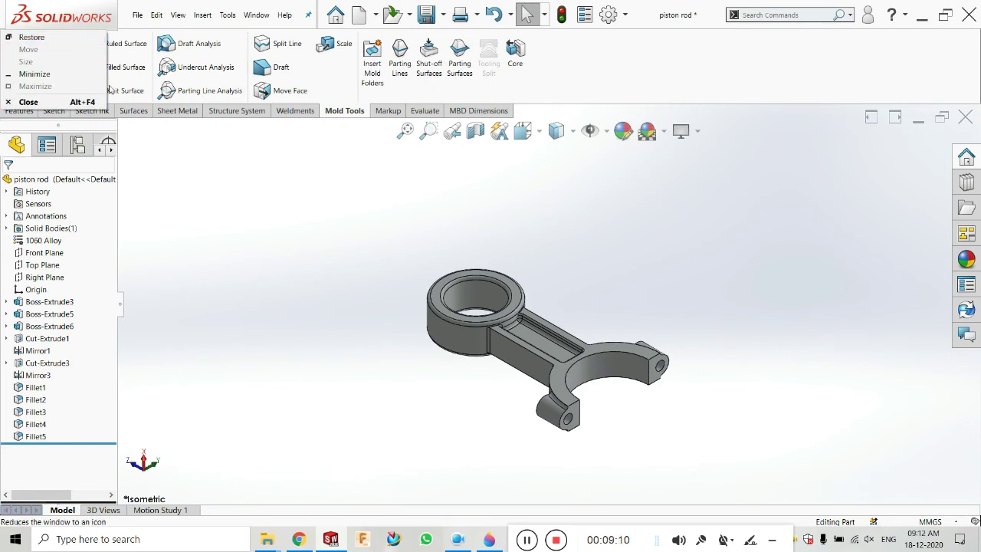
click(38, 46)
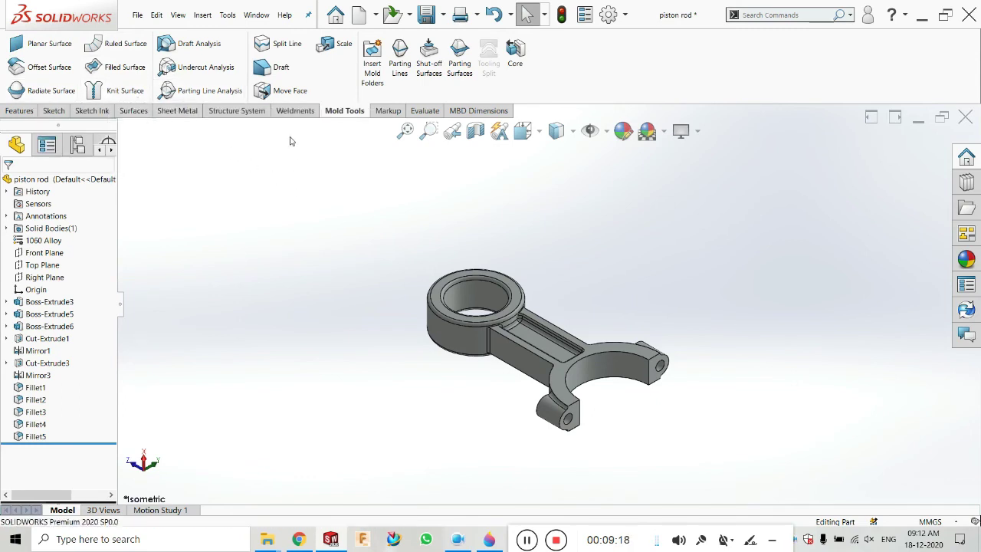
click(135, 112)
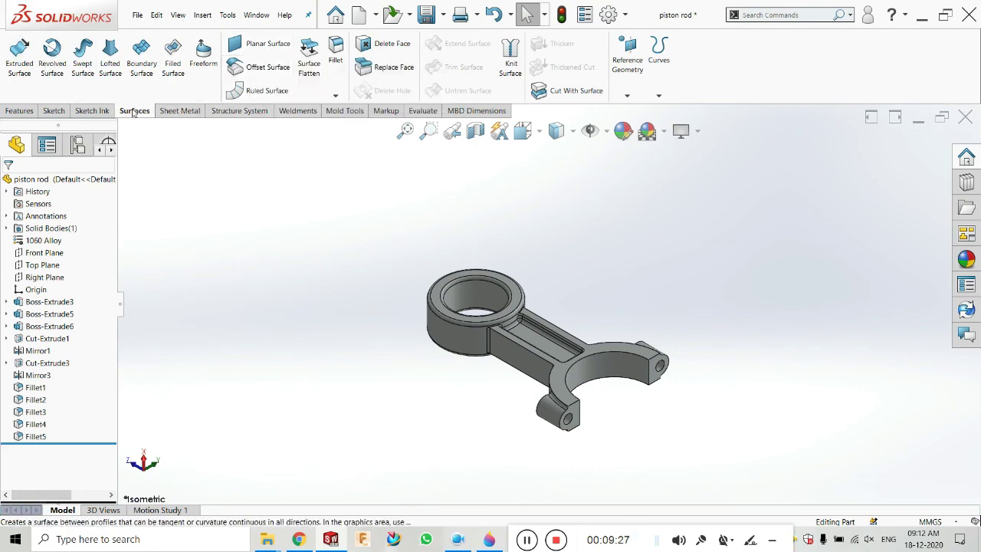
click(354, 112)
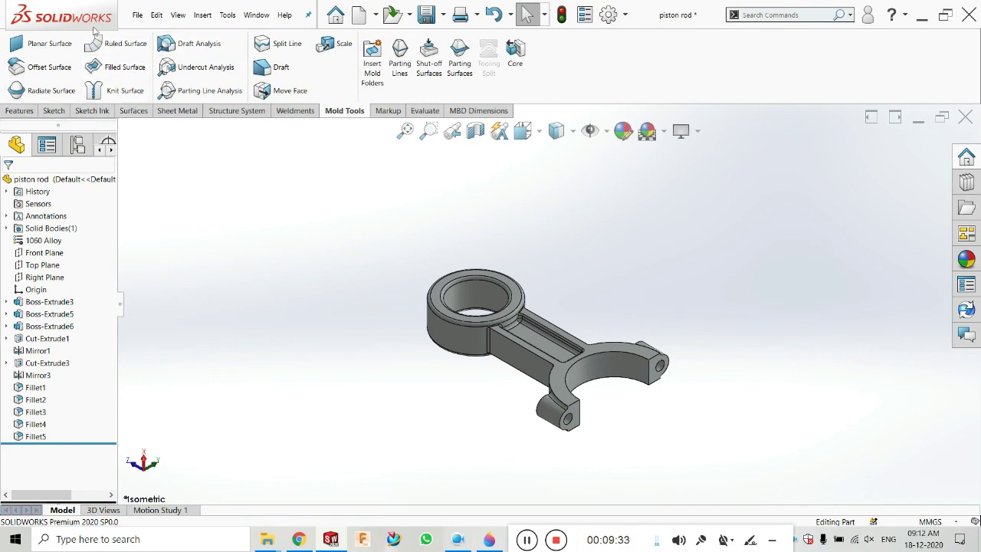
click(135, 110)
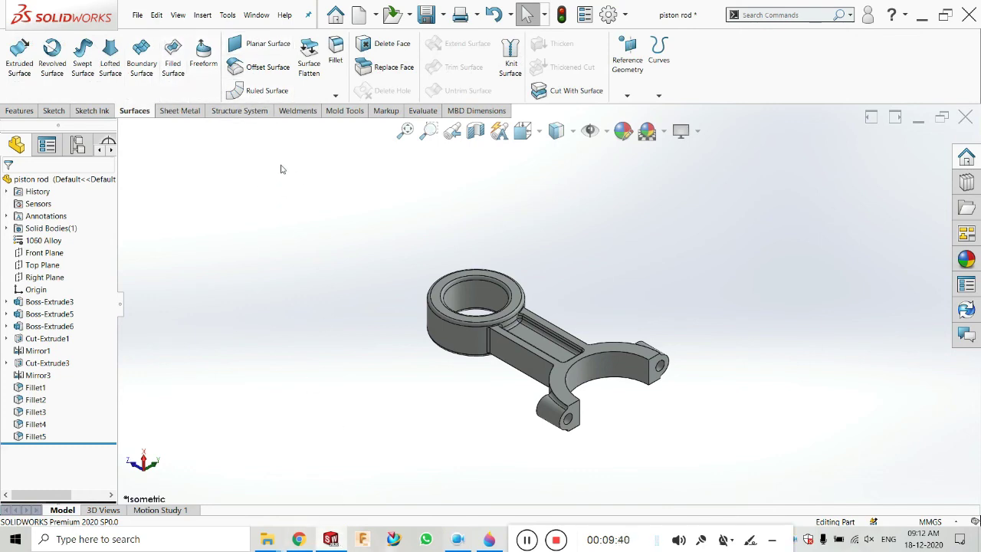
click(286, 112)
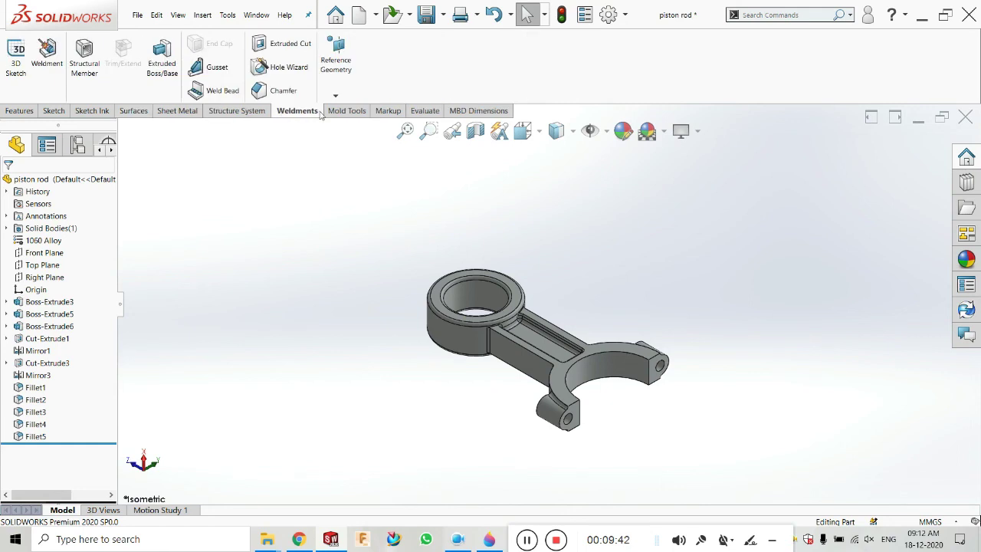
click(330, 113)
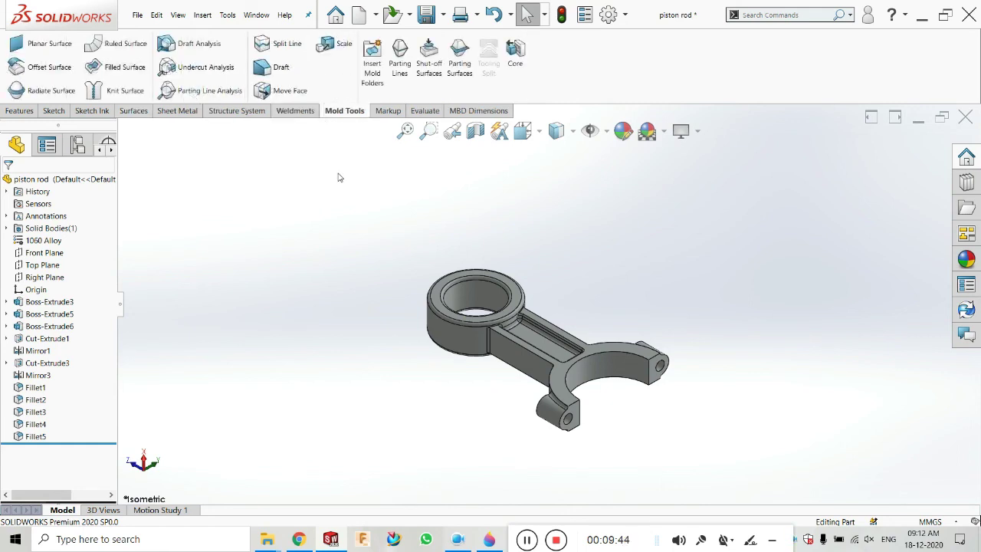